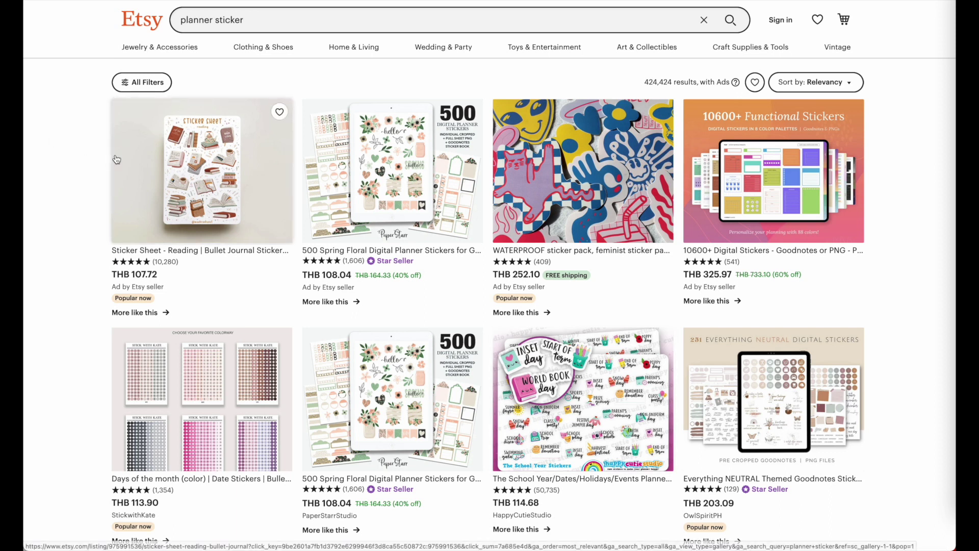
Examine the Reading sticker sheet listing up close and compare it with the other planner sticker results.
scroll(116, 159, up, 5)
scroll(116, 159, up, 5)
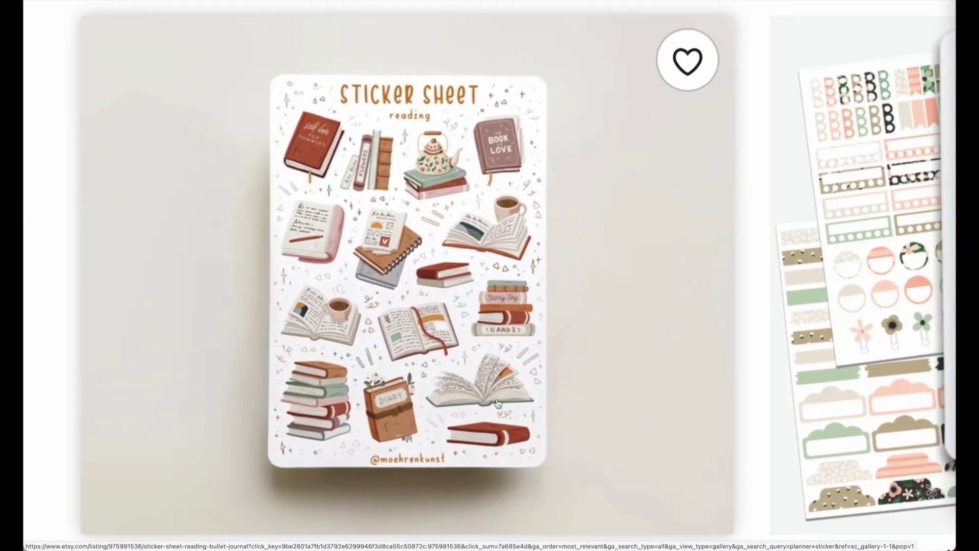
scroll(498, 404, down, 10)
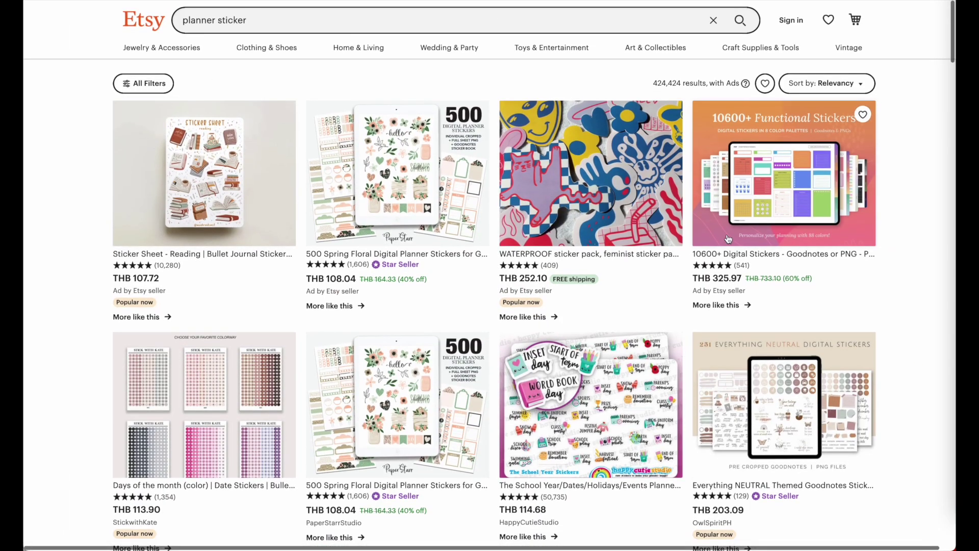
scroll(727, 241, down, 10)
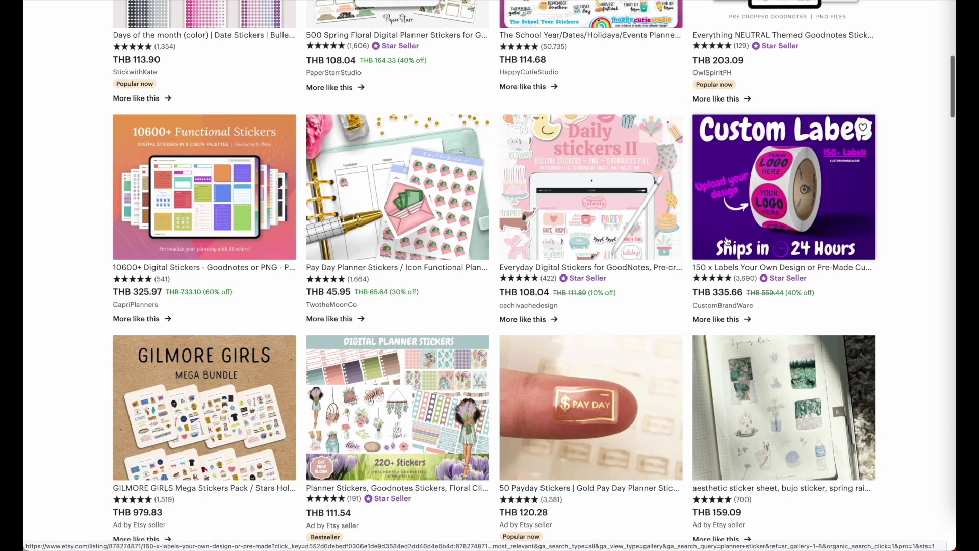
scroll(727, 241, down, 5)
scroll(727, 241, up, 15)
scroll(728, 242, down, 1)
scroll(132, 197, up, 5)
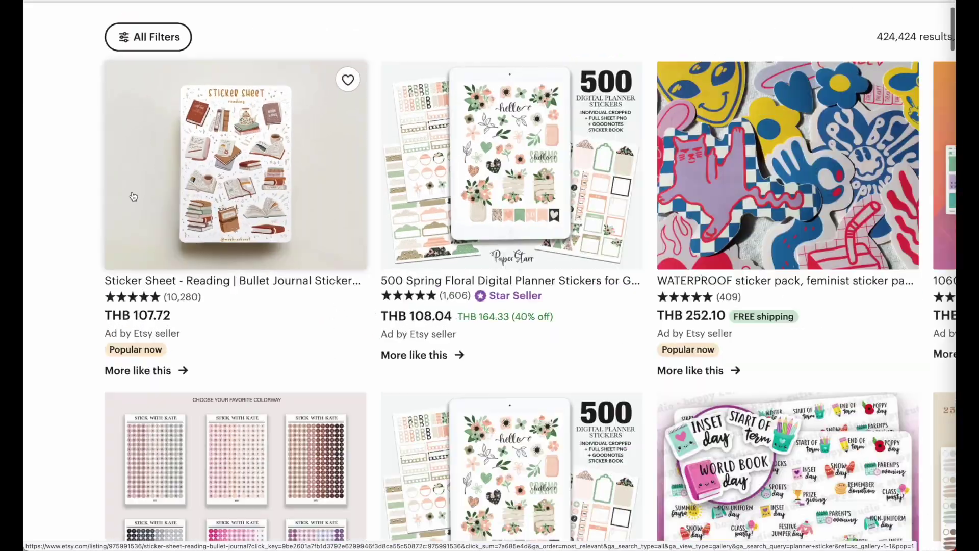
scroll(132, 197, up, 3)
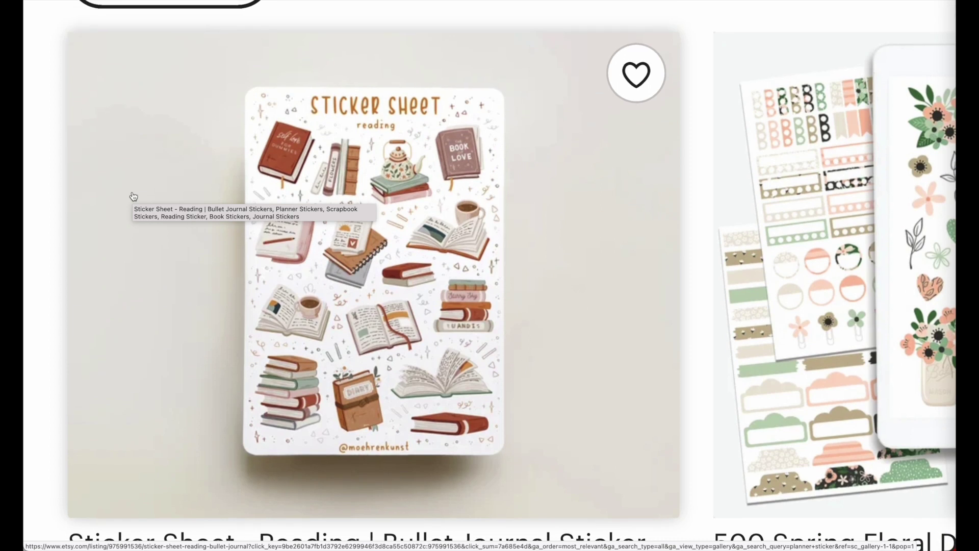
scroll(394, 404, down, 5)
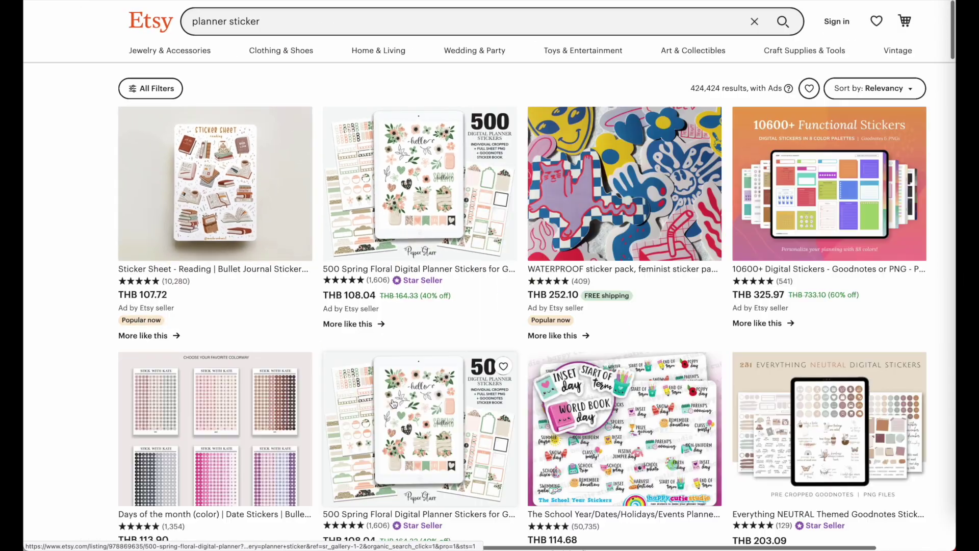
Inspect the designs of the 10600+ digital stickers, the Days of the month date stickers and the Pay Day planner stickers up close.
scroll(884, 271, up, 5)
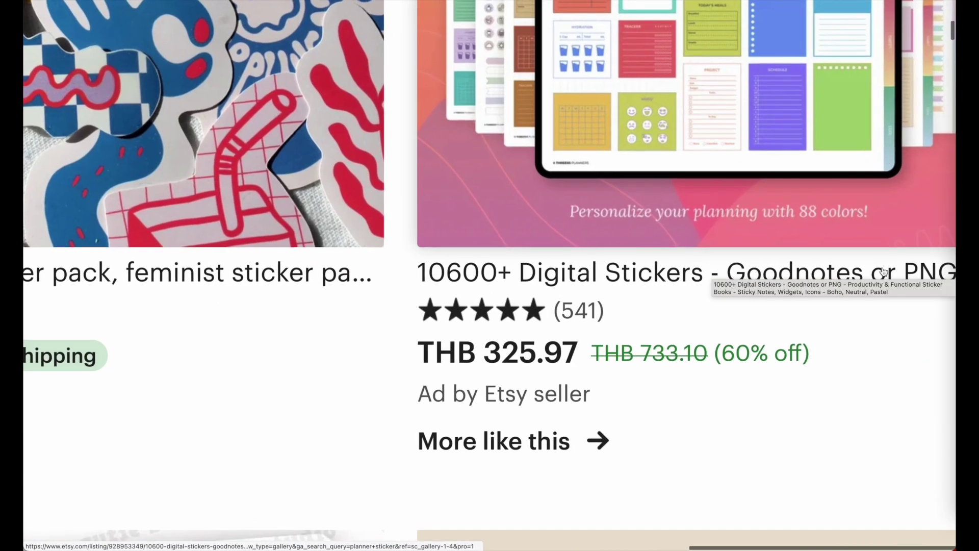
scroll(884, 271, up, 5)
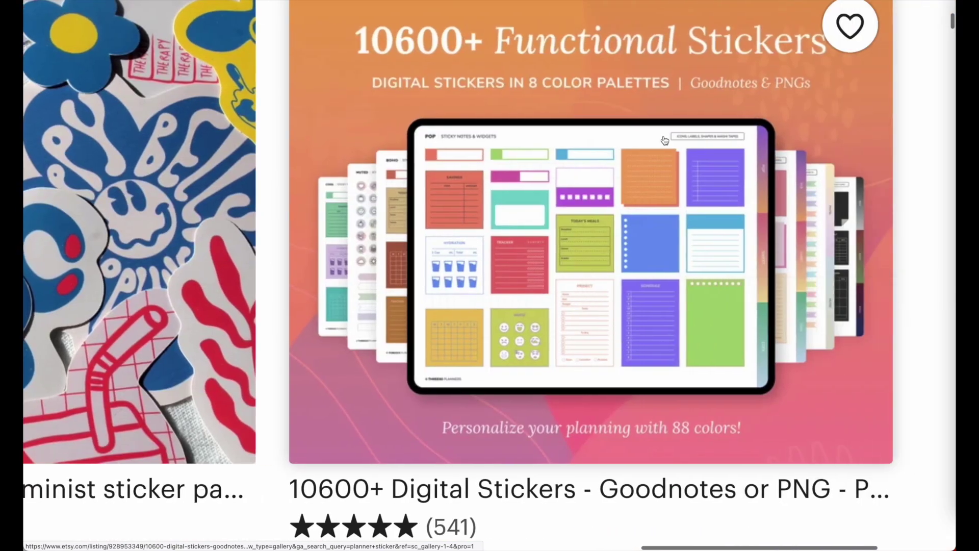
scroll(664, 140, down, 5)
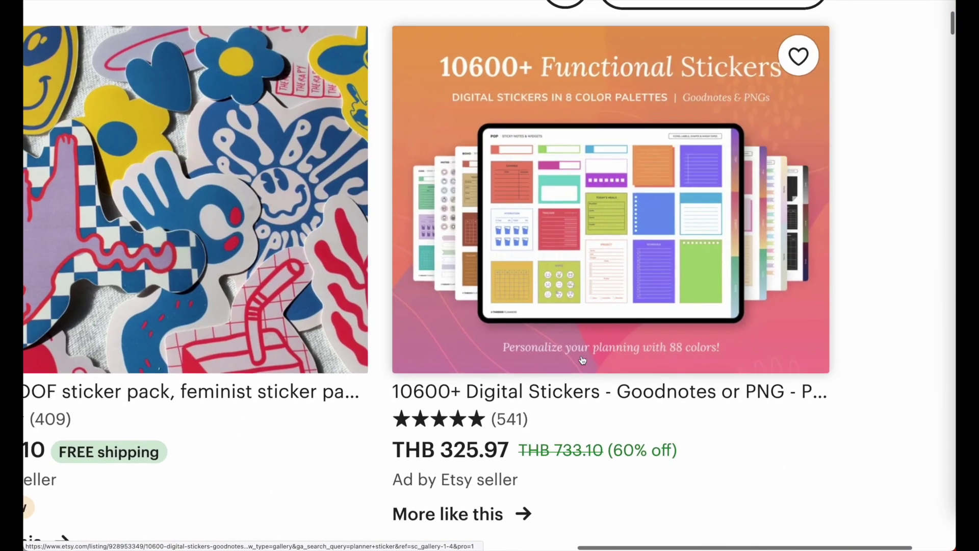
scroll(582, 360, down, 5)
scroll(285, 429, down, 3)
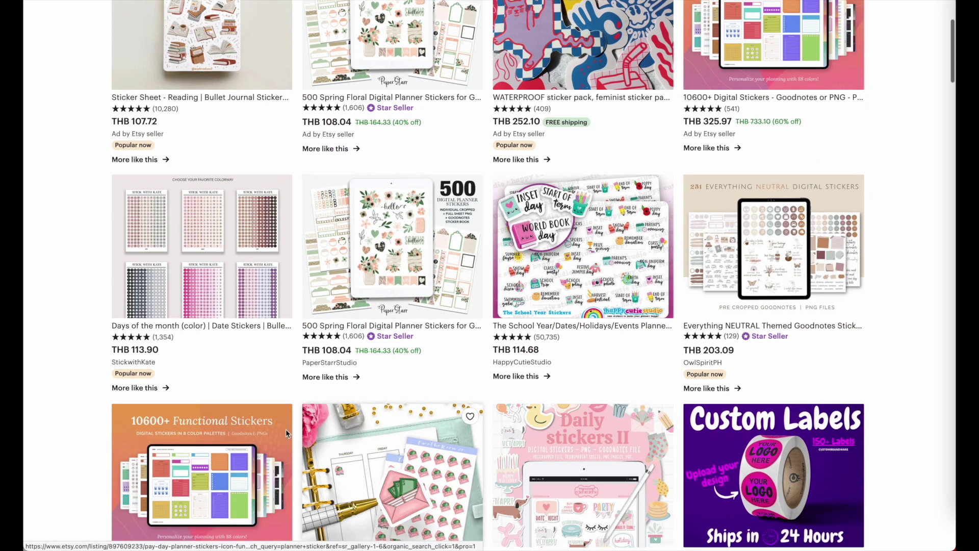
scroll(136, 284, up, 8)
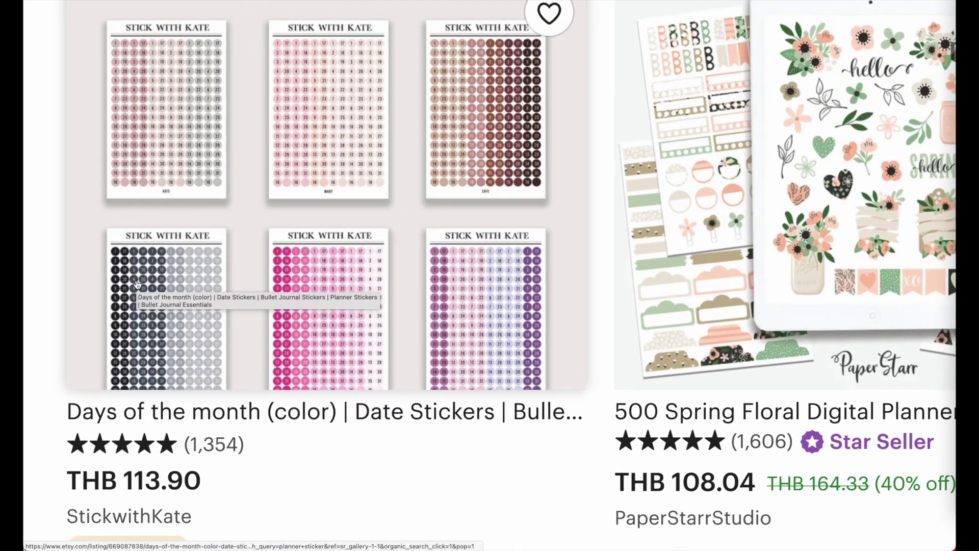
scroll(137, 284, up, 2)
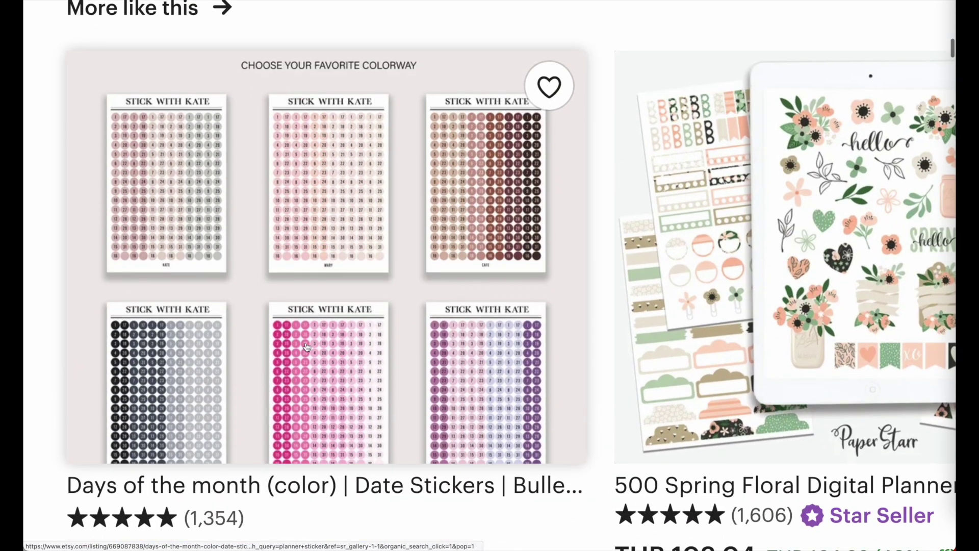
scroll(303, 345, down, 8)
scroll(357, 387, down, 5)
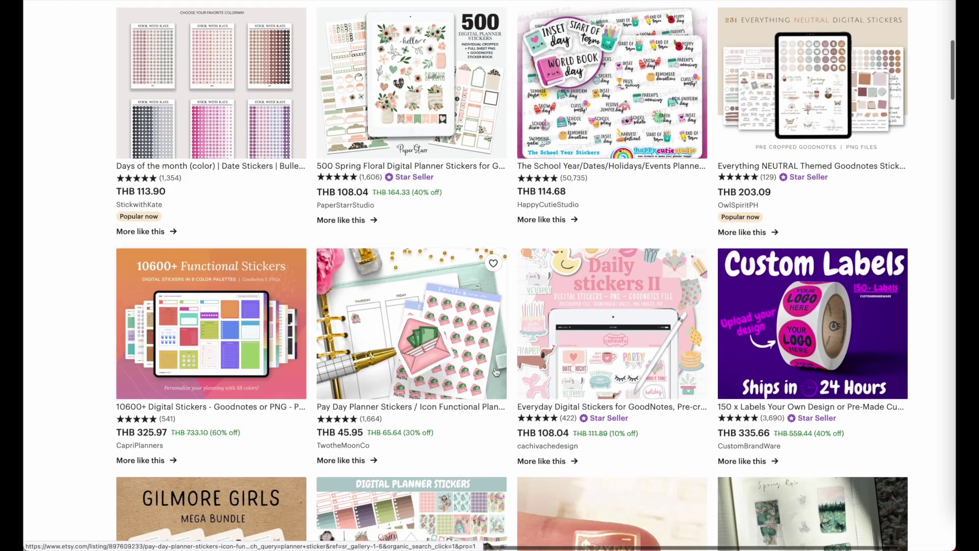
scroll(424, 431, up, 8)
scroll(431, 433, up, 10)
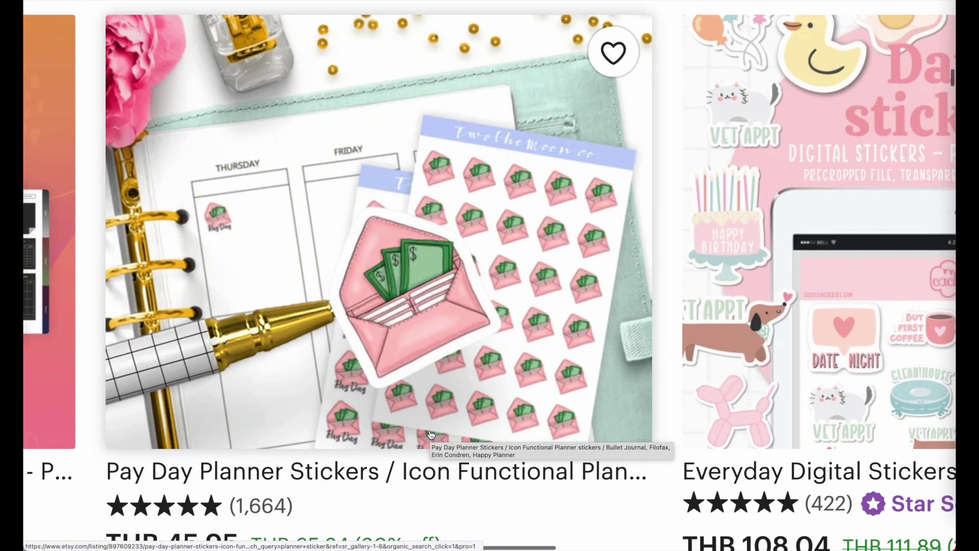
Browse further planner sticker results for different sticker styles and return to the first listings.
scroll(398, 264, down, 10)
scroll(510, 332, down, 10)
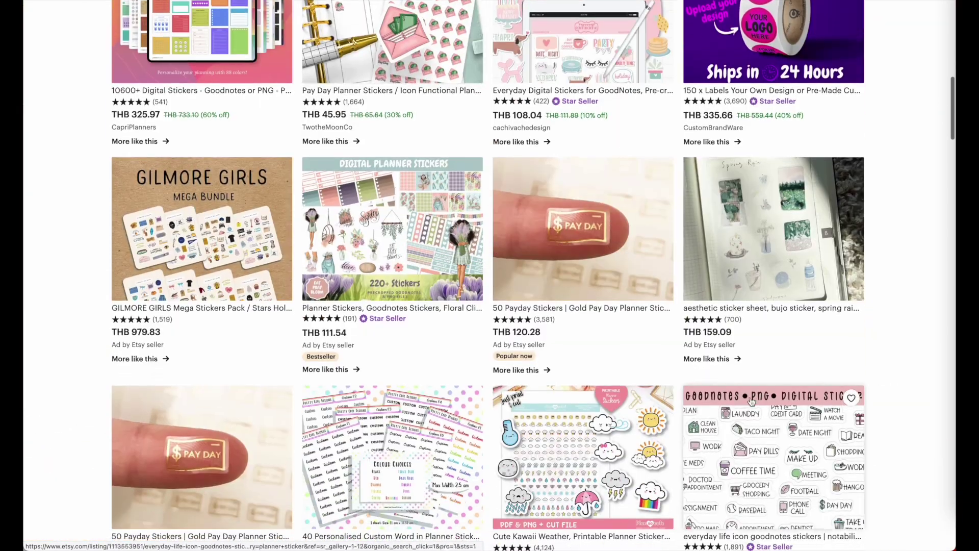
scroll(555, 360, up, 5)
scroll(555, 359, down, 5)
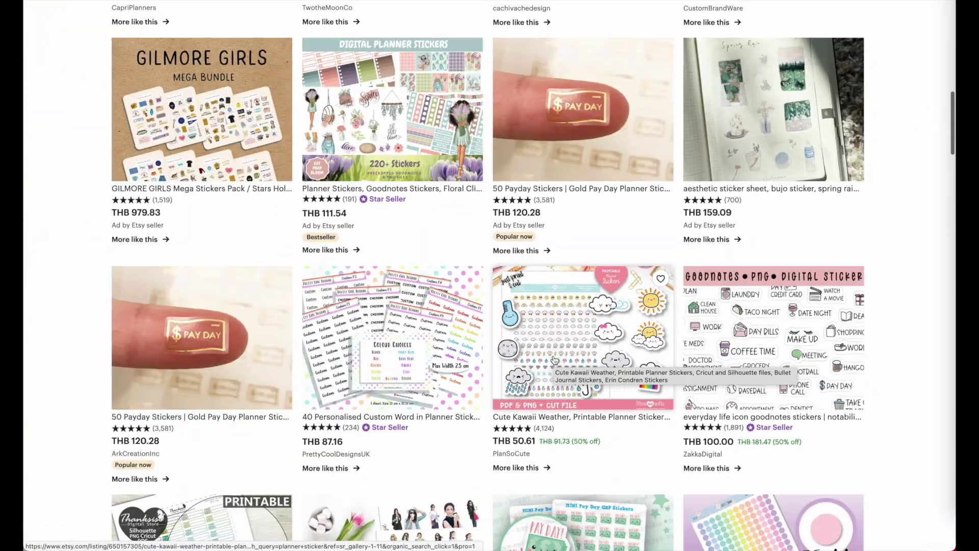
scroll(555, 360, down, 10)
scroll(555, 360, up, 5)
scroll(555, 360, down, 5)
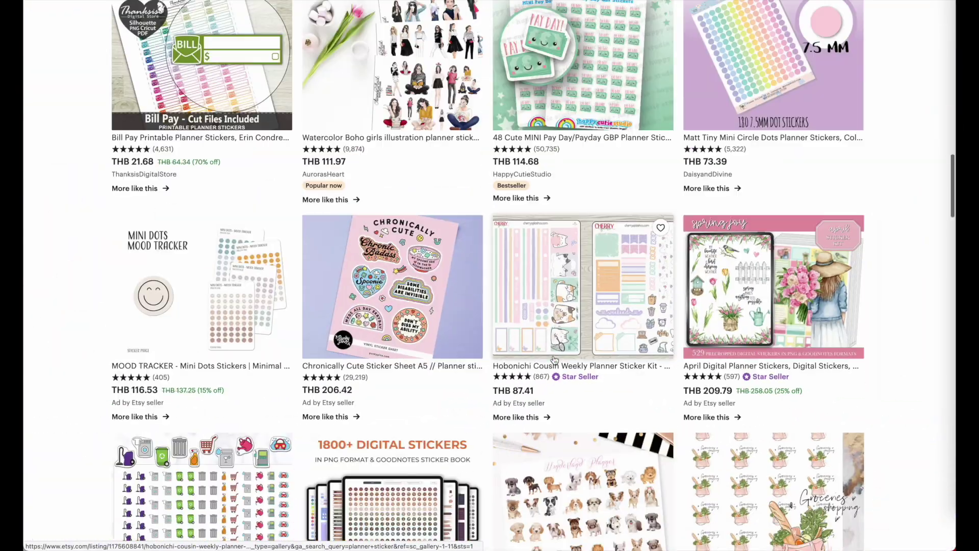
scroll(555, 359, down, 5)
scroll(555, 360, down, 5)
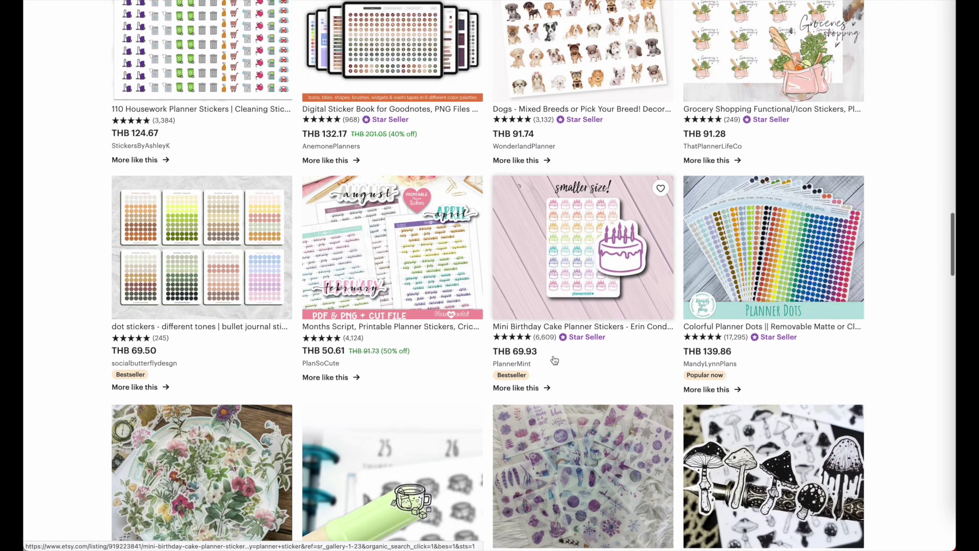
scroll(555, 359, down, 5)
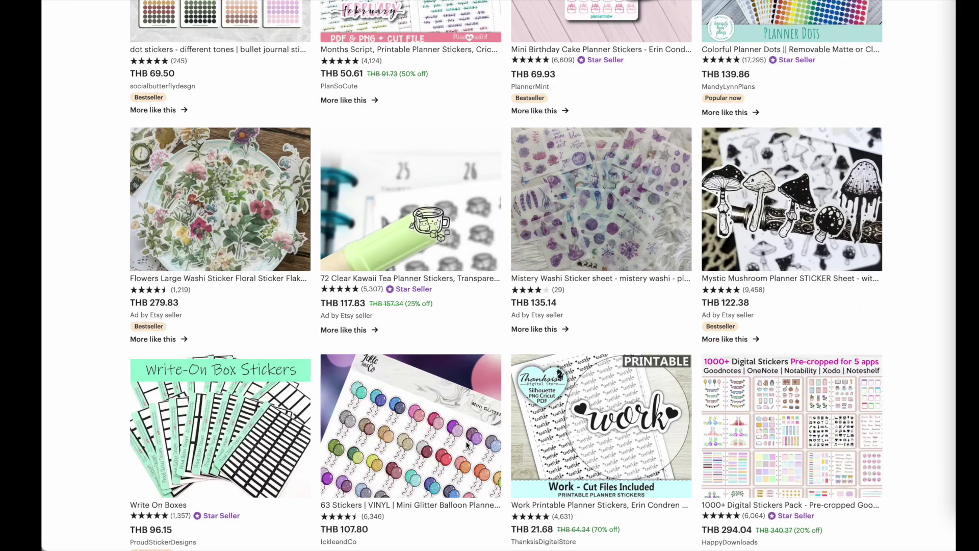
scroll(467, 445, up, 20)
scroll(468, 446, down, 1)
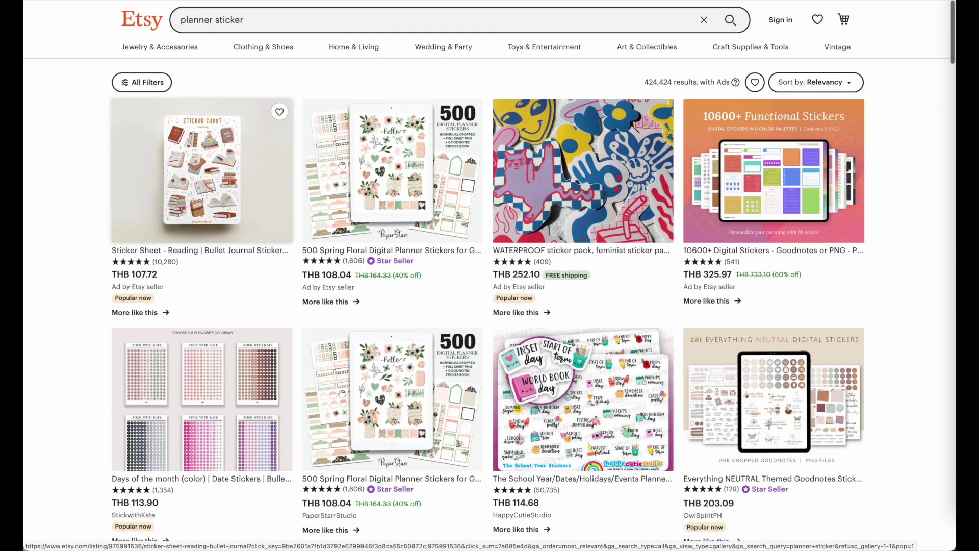
Open the Reading sticker sheet listing and check its highlights for the sheet's dimensions.
click(191, 158)
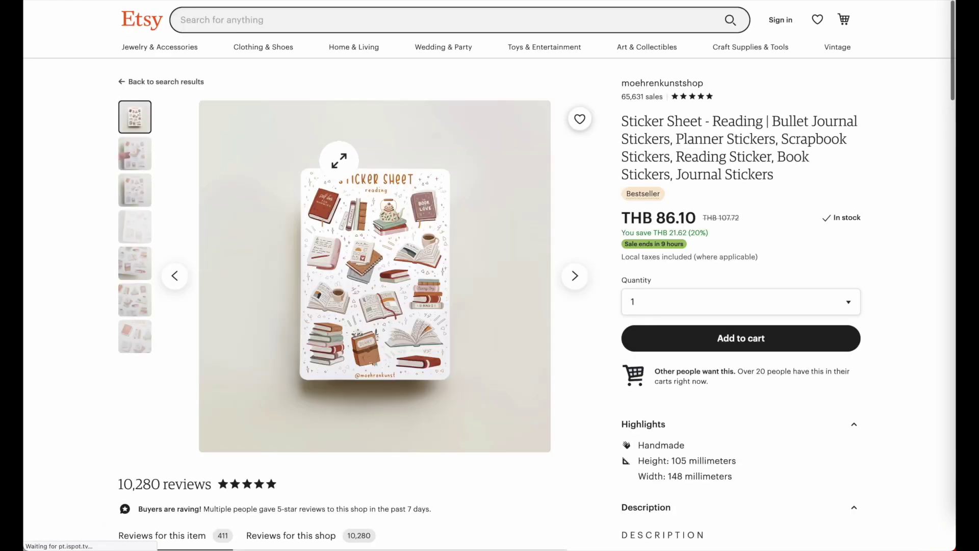
scroll(322, 374, down, 5)
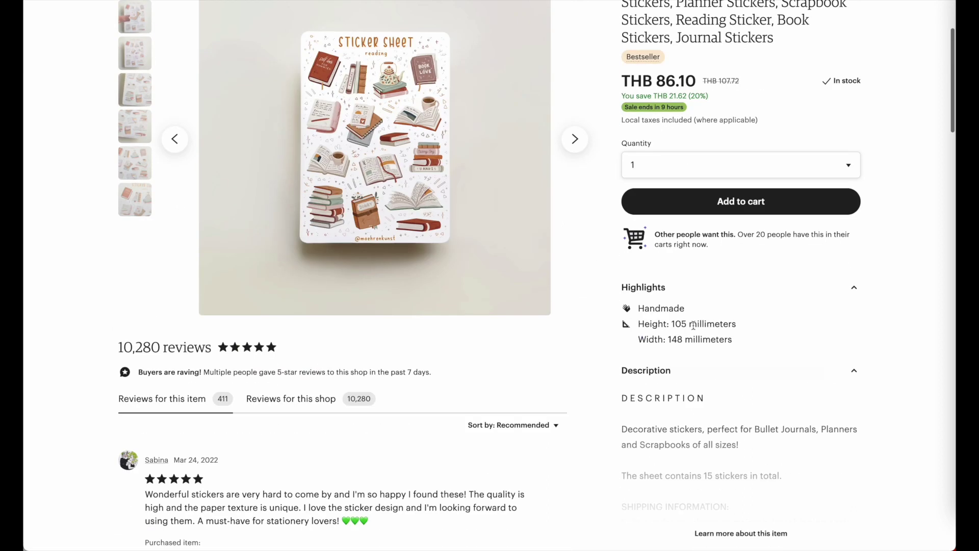
scroll(693, 325, up, 2)
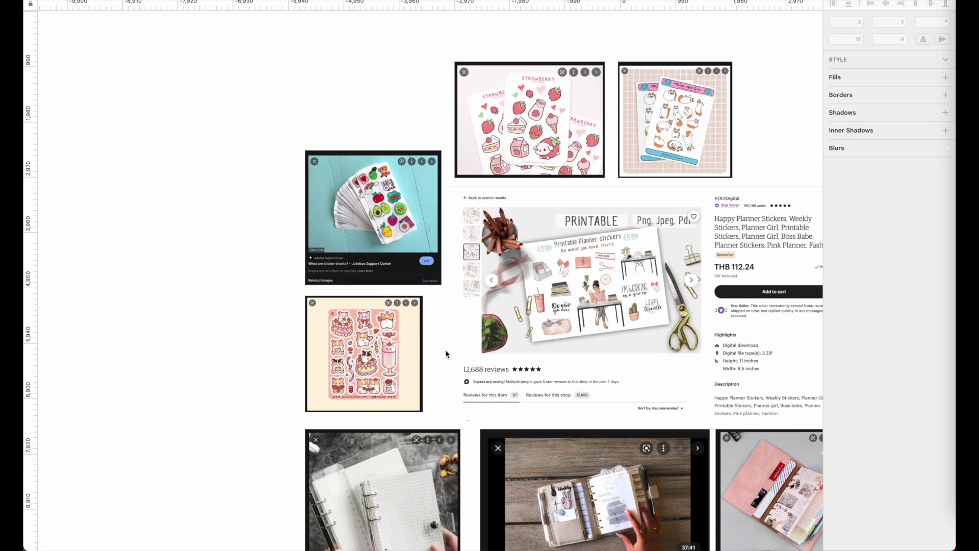
Switch to the Sketch reference board and examine the ring-binder planner photos, including the A6 planner and its pockets, up close.
scroll(446, 350, up, 1)
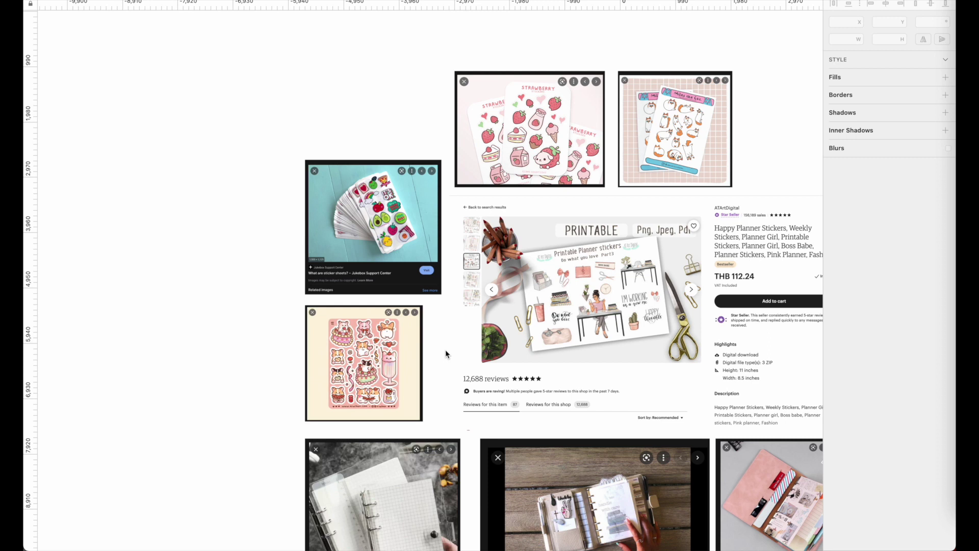
scroll(445, 350, down, 6)
scroll(445, 350, right, 3)
click(318, 396)
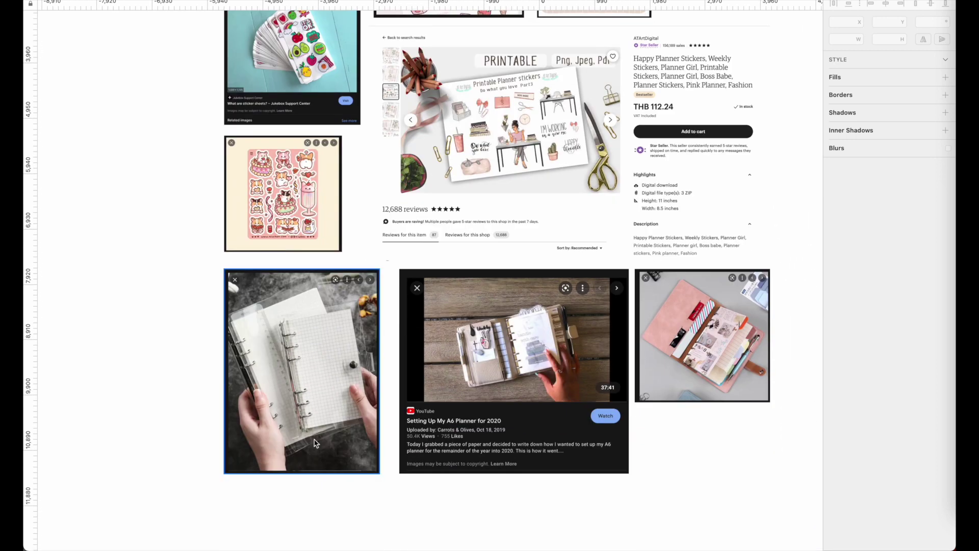
scroll(315, 442, up, 3)
scroll(307, 371, down, 1)
click(589, 273)
scroll(588, 273, right, 5)
scroll(589, 273, up, 1)
scroll(325, 279, left, 3)
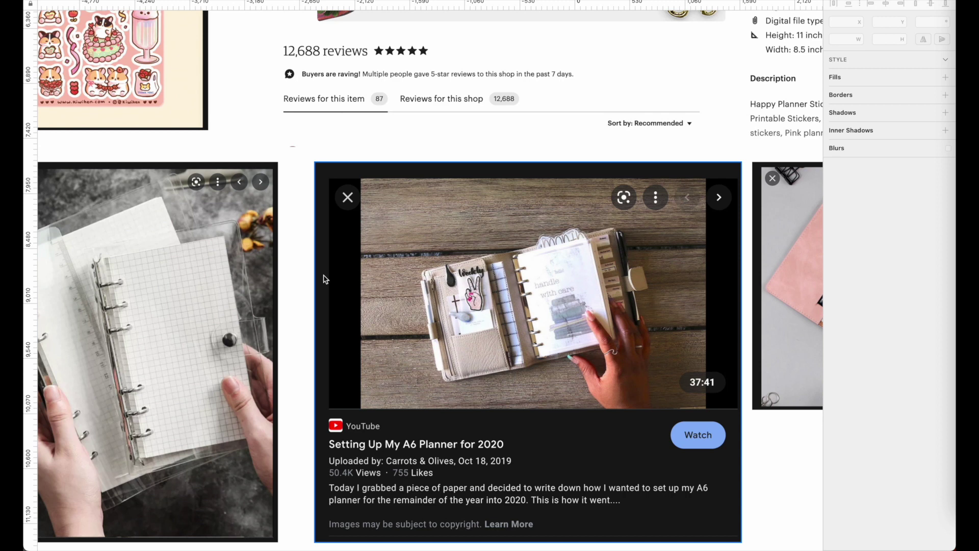
scroll(325, 280, up, 5)
scroll(325, 279, left, 3)
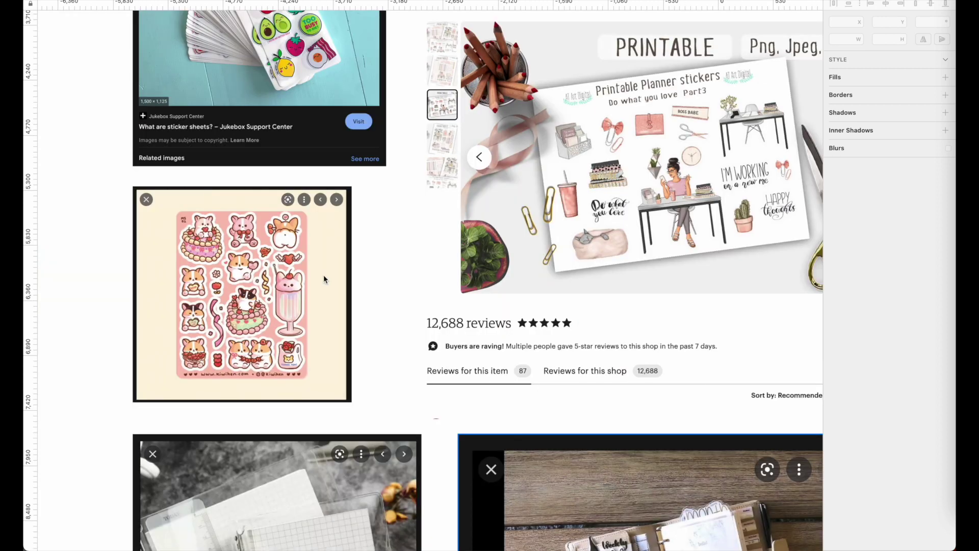
scroll(324, 278, down, 5)
scroll(661, 333, right, 4)
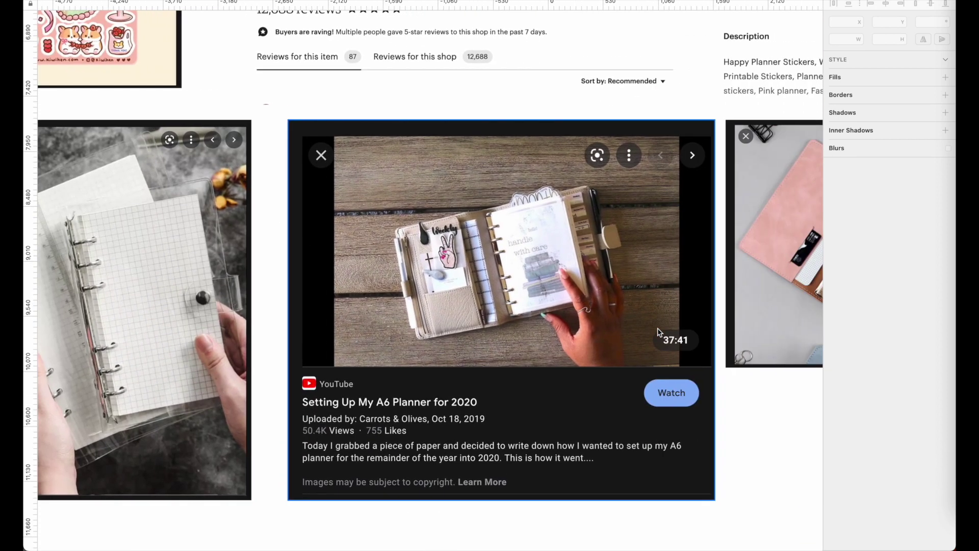
scroll(488, 241, up, 5)
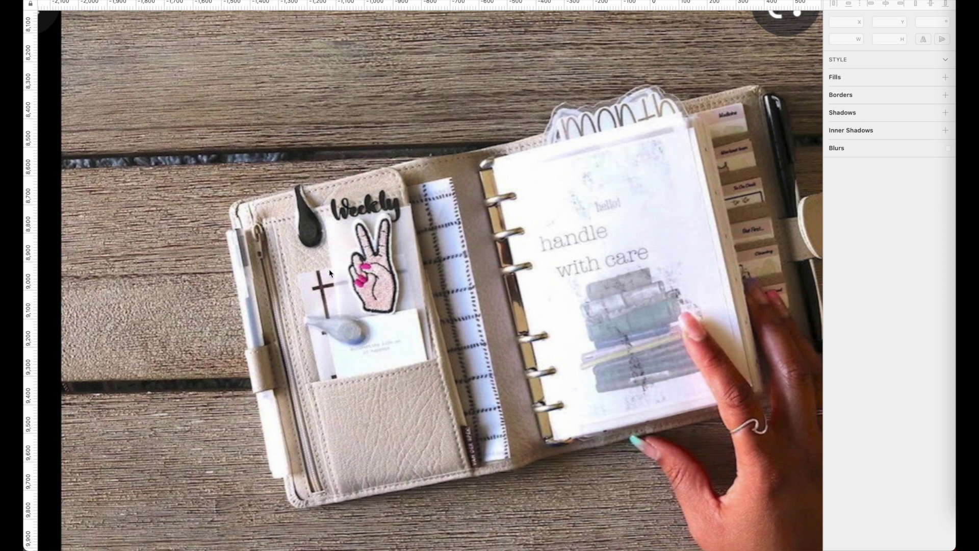
scroll(464, 316, down, 5)
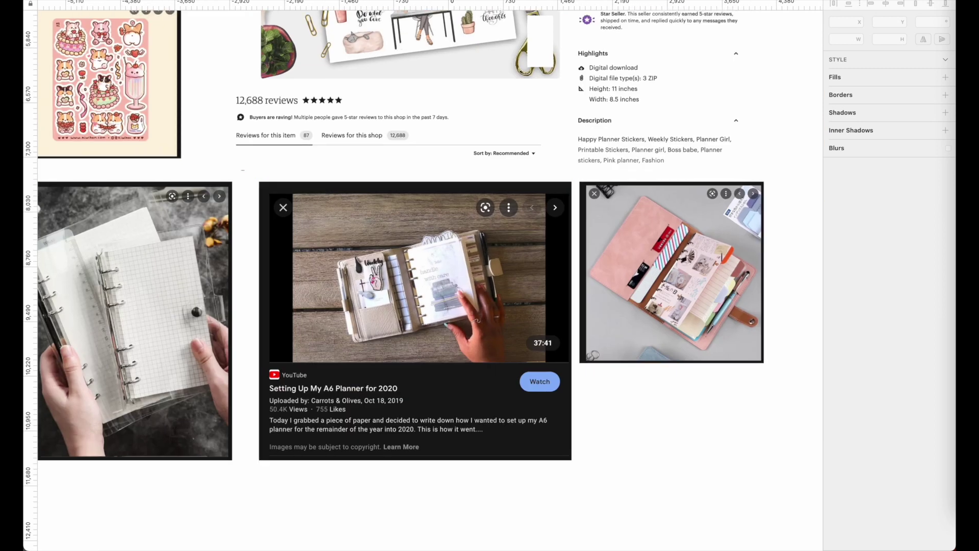
Examine the sticker sheet references on the board, covering the strawberry, cat, fruit and pink animal sheets.
scroll(377, 283, up, 10)
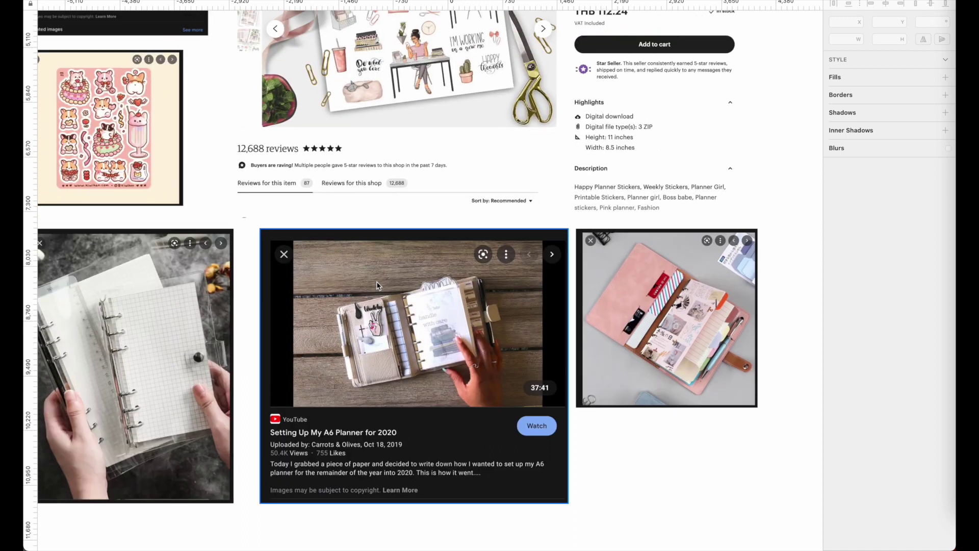
scroll(296, 204, up, 5)
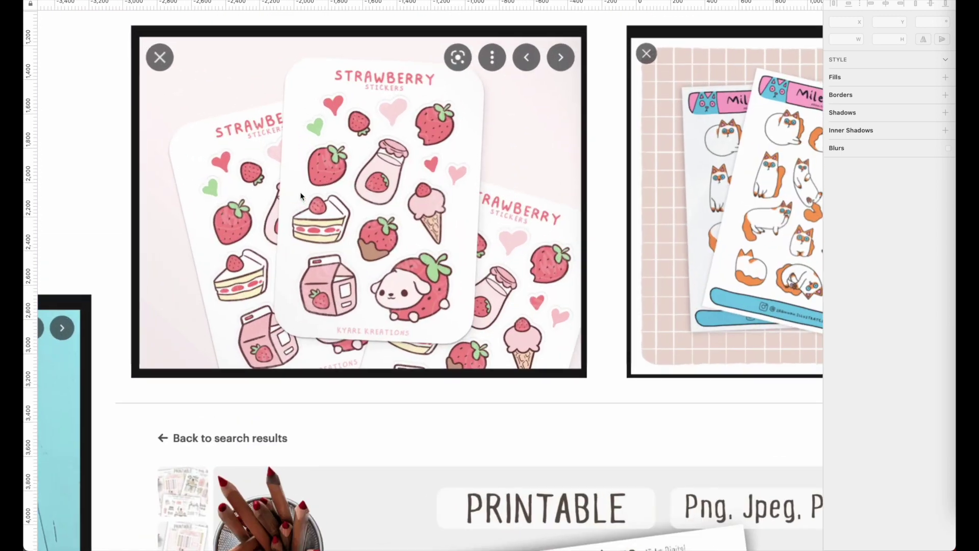
scroll(545, 198, right, 3)
scroll(546, 194, down, 3)
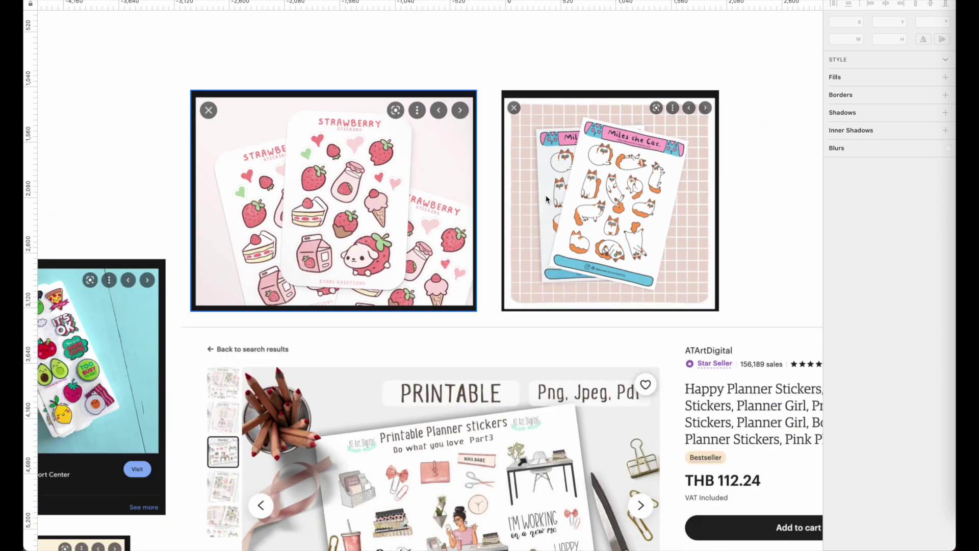
scroll(546, 195, left, 3)
scroll(546, 194, down, 5)
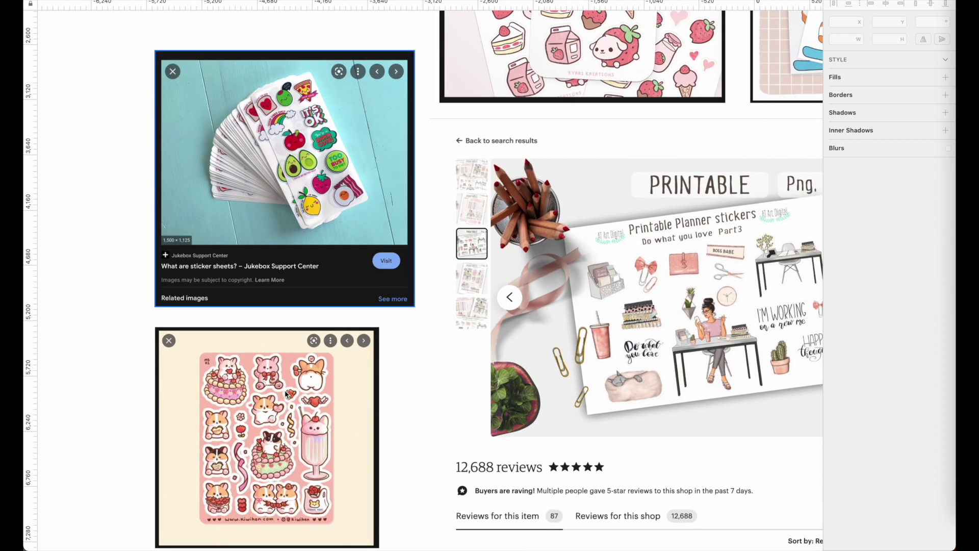
scroll(287, 394, down, 3)
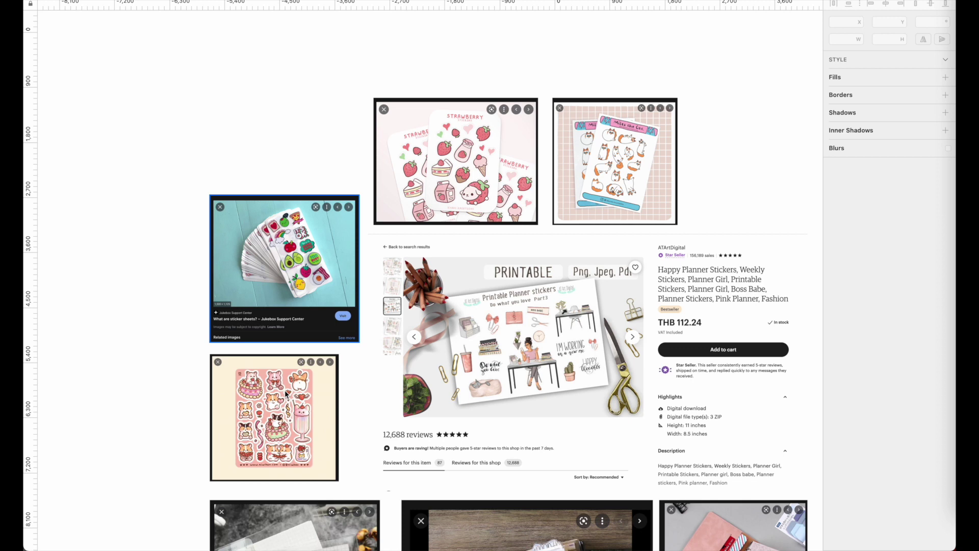
Examine the Happy Planner printable sticker reference on the board, and switch to Etsy to inspect the Coral Floral Butterflies listing up close.
scroll(581, 356, up, 3)
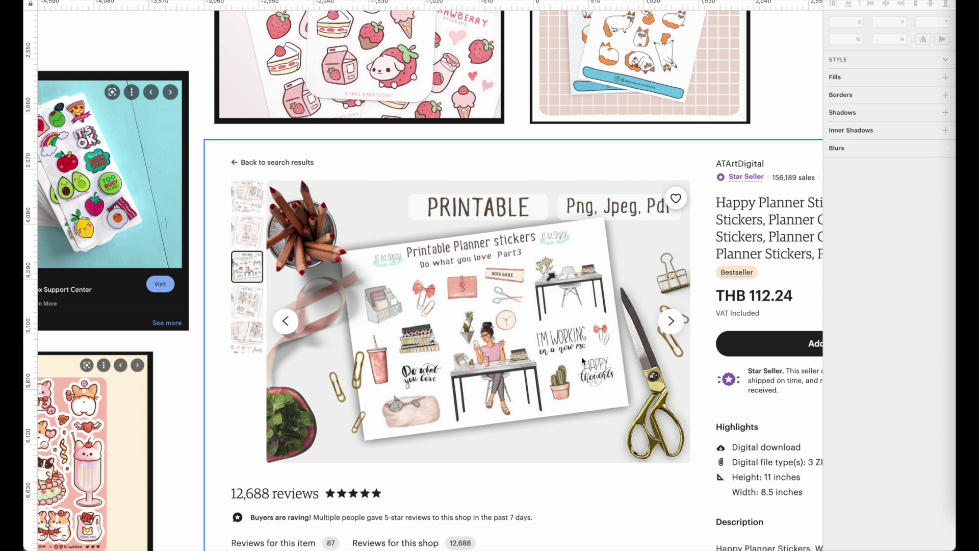
scroll(581, 357, down, 5)
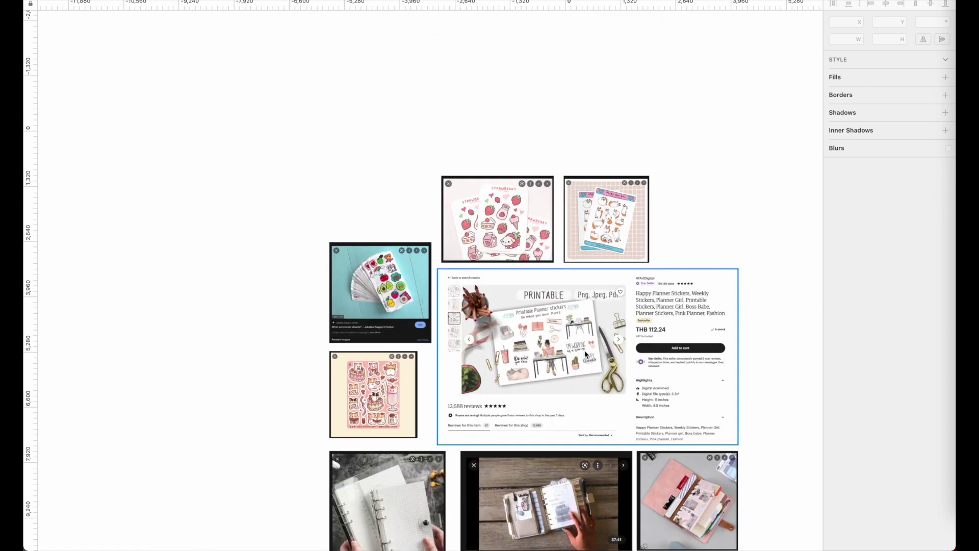
key(ctrl+Right)
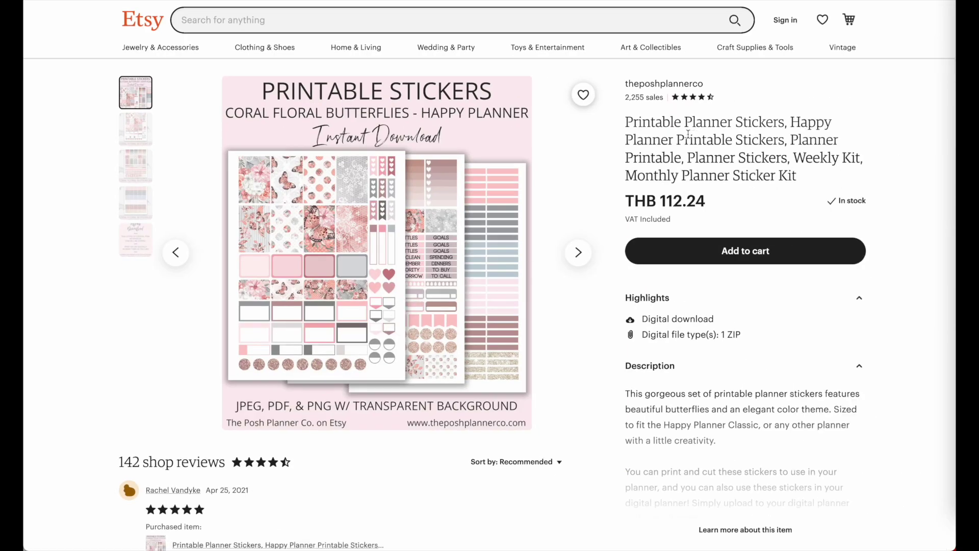
scroll(227, 195, up, 5)
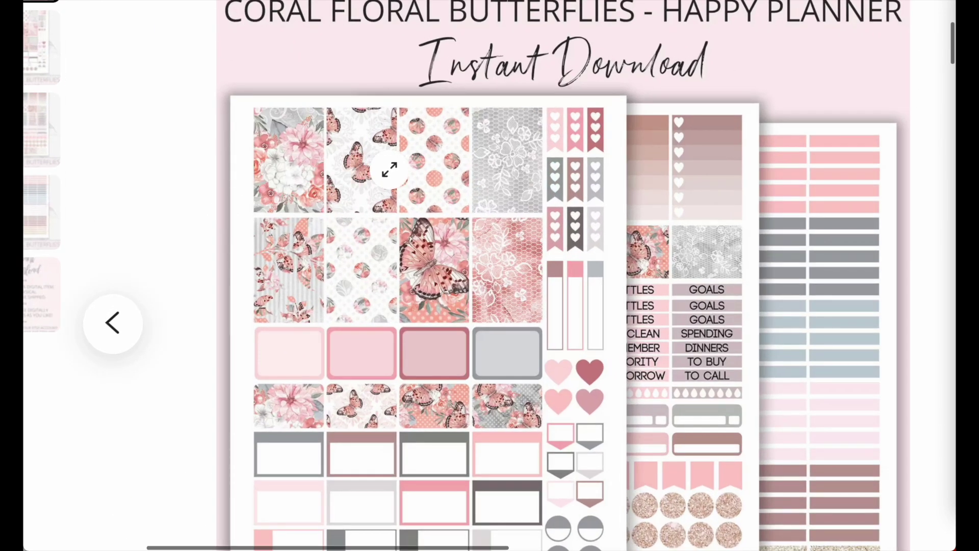
scroll(306, 221, down, 5)
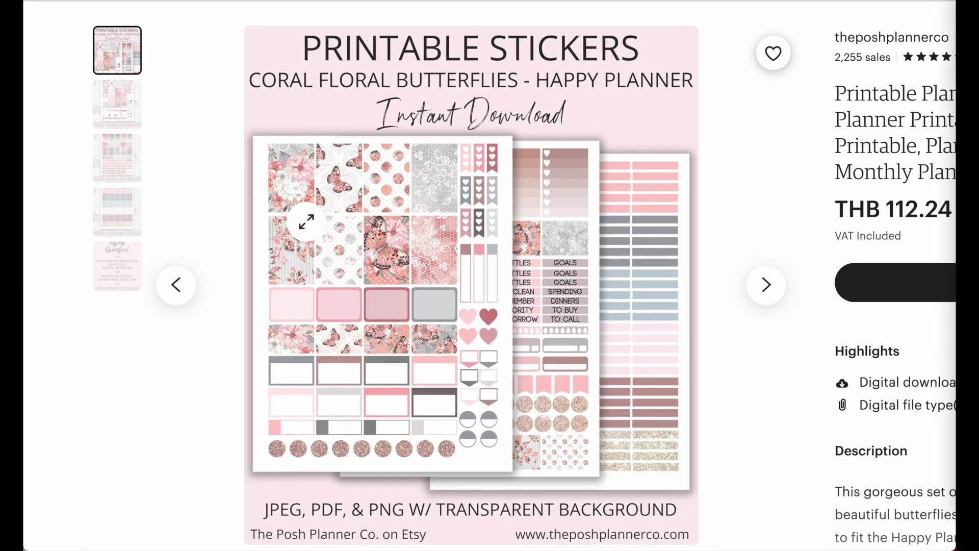
scroll(299, 157, up, 5)
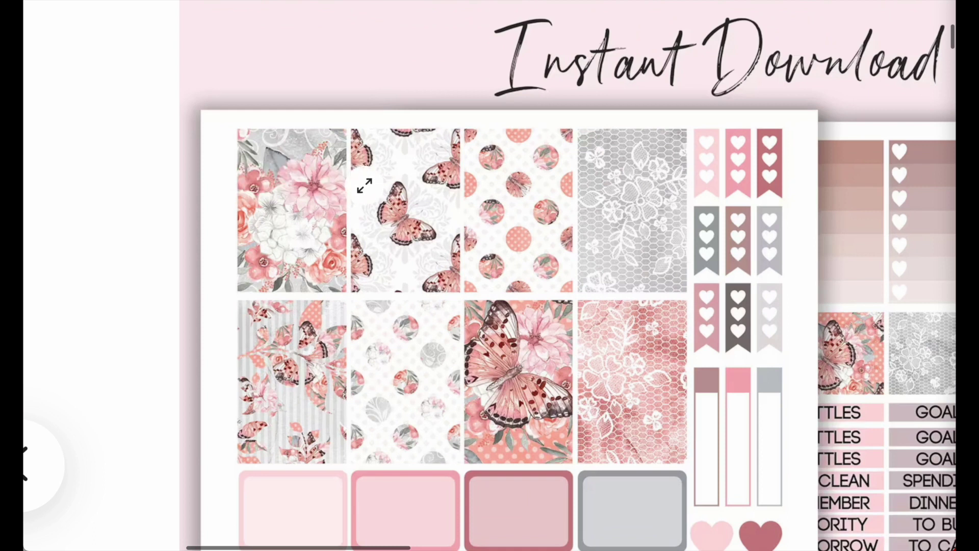
scroll(564, 192, down, 5)
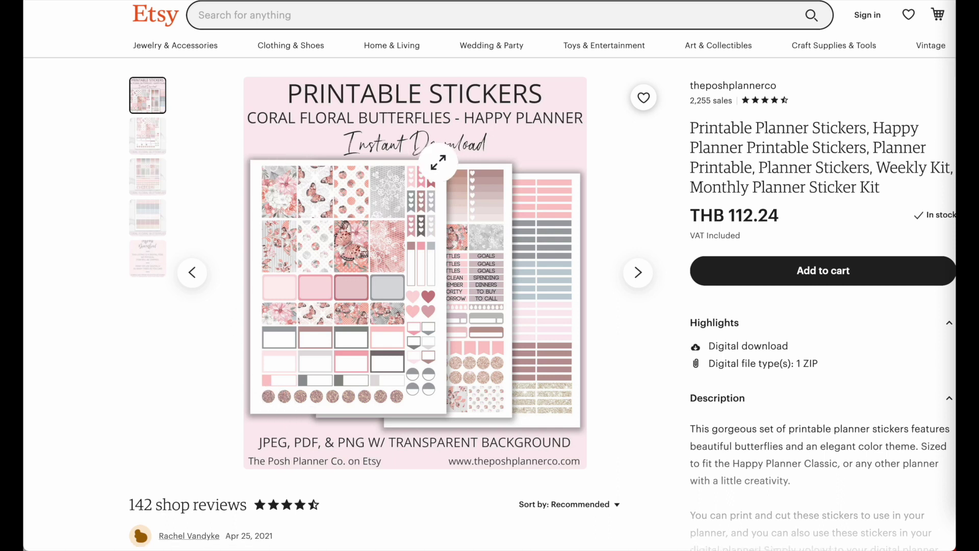
Go to the "happy planner vertical" image results and examine the sticker-decorated weekly spread and the other planner layouts.
key(ctrl+w)
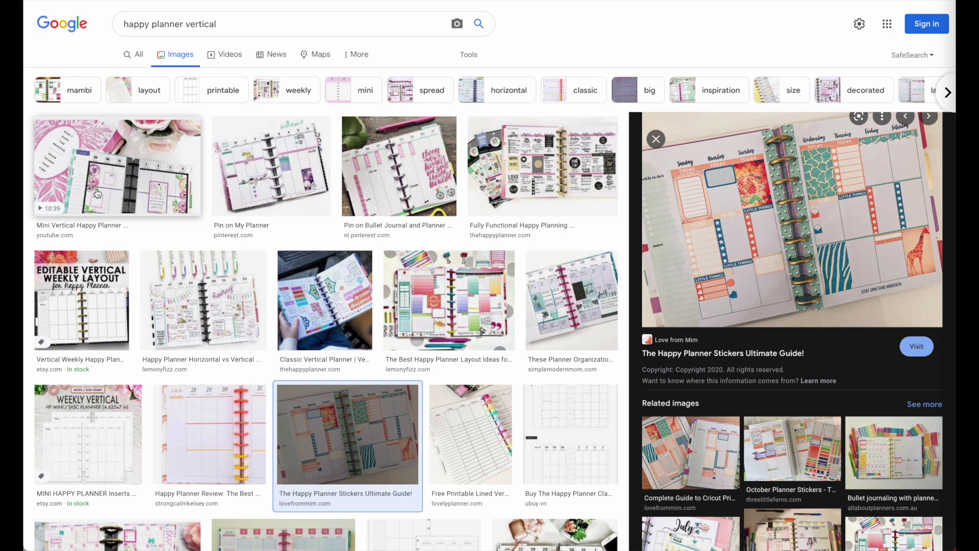
scroll(274, 256, down, 5)
scroll(274, 256, up, 5)
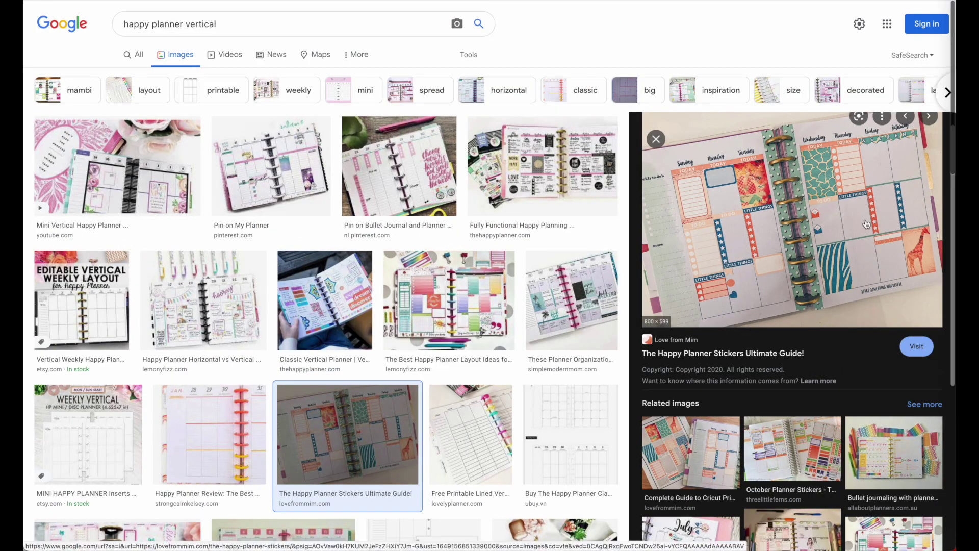
scroll(866, 224, up, 5)
scroll(866, 224, down, 5)
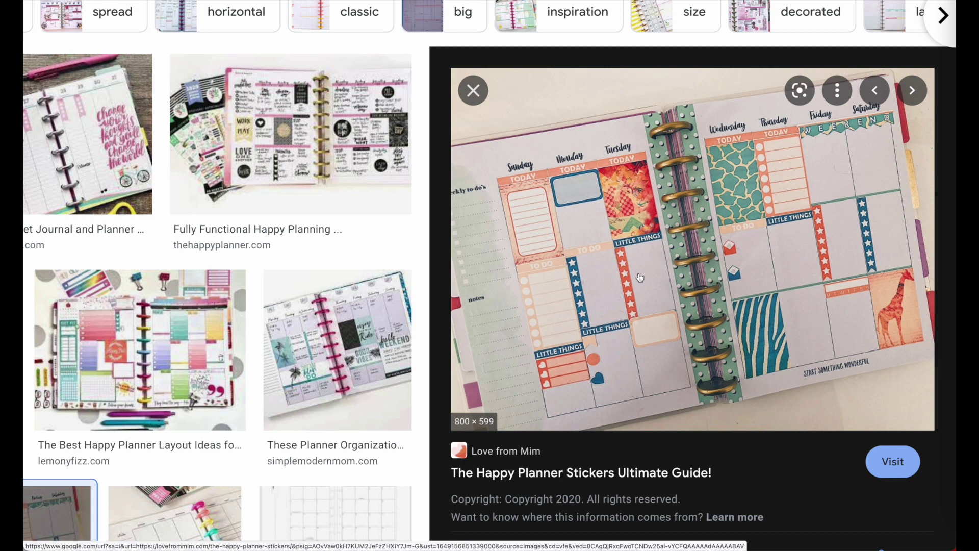
scroll(641, 277, up, 5)
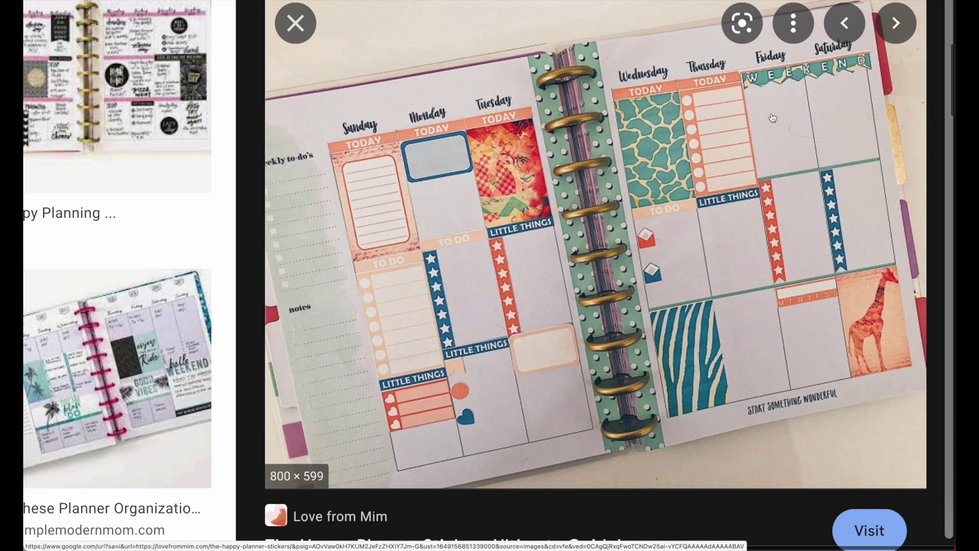
key(ctrl+0)
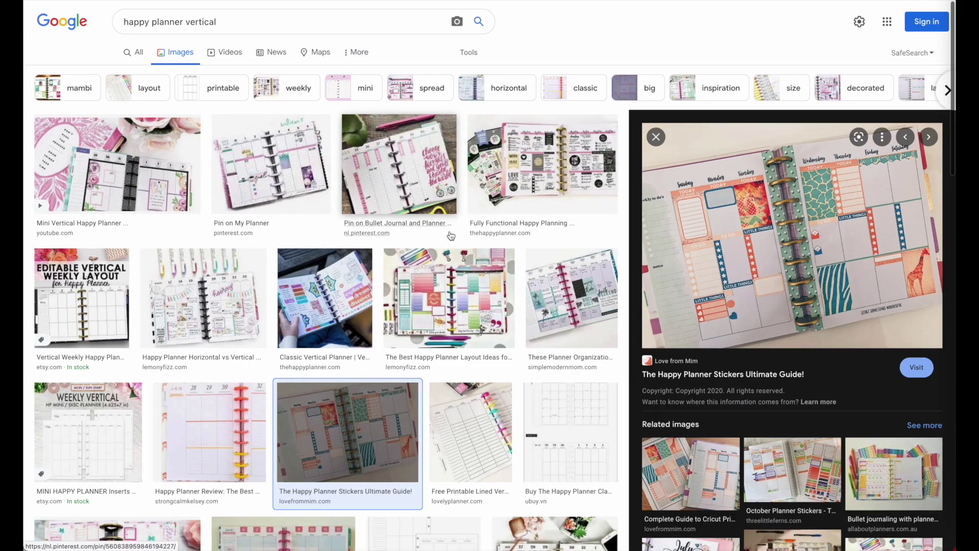
scroll(417, 317, down, 2)
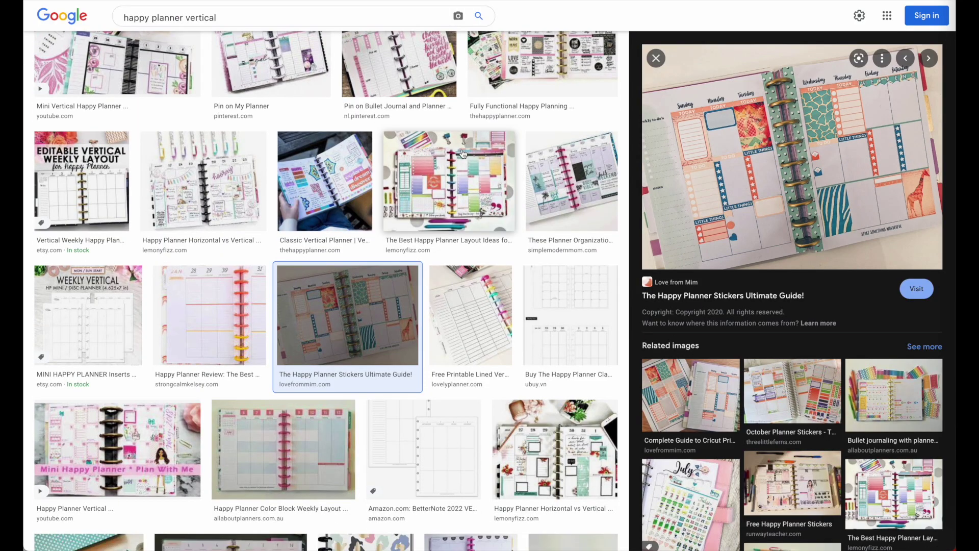
scroll(462, 153, down, 7)
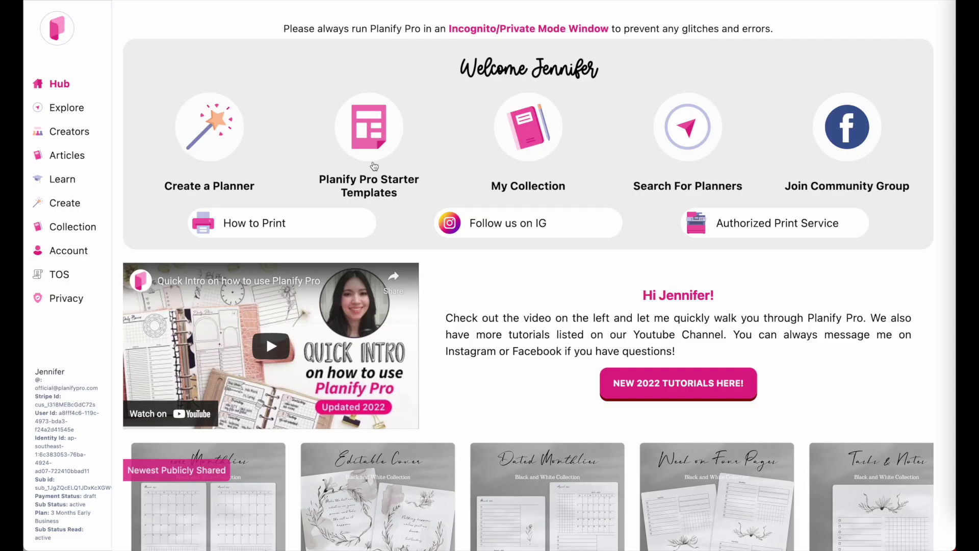
In Planify Pro, start a new planner instead of continuing the previous work.
click(204, 127)
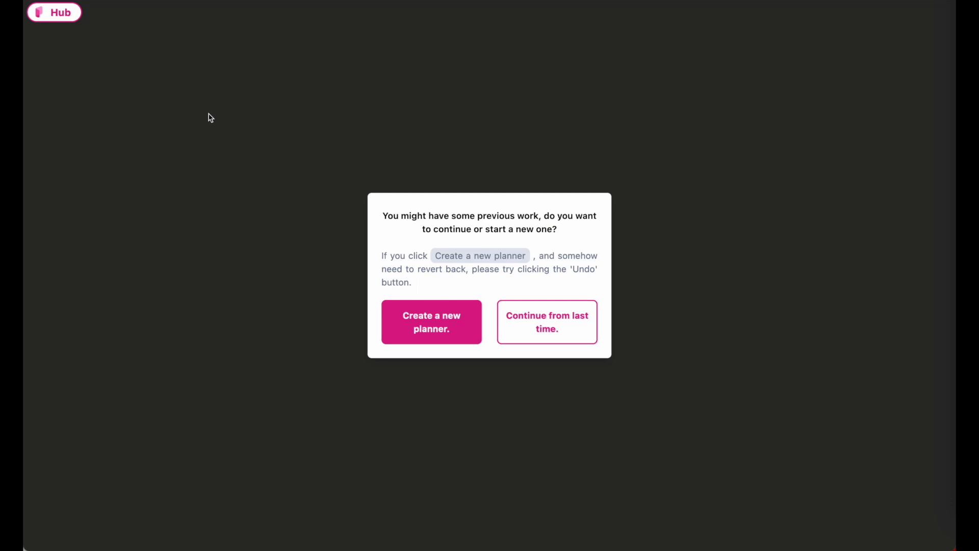
click(416, 327)
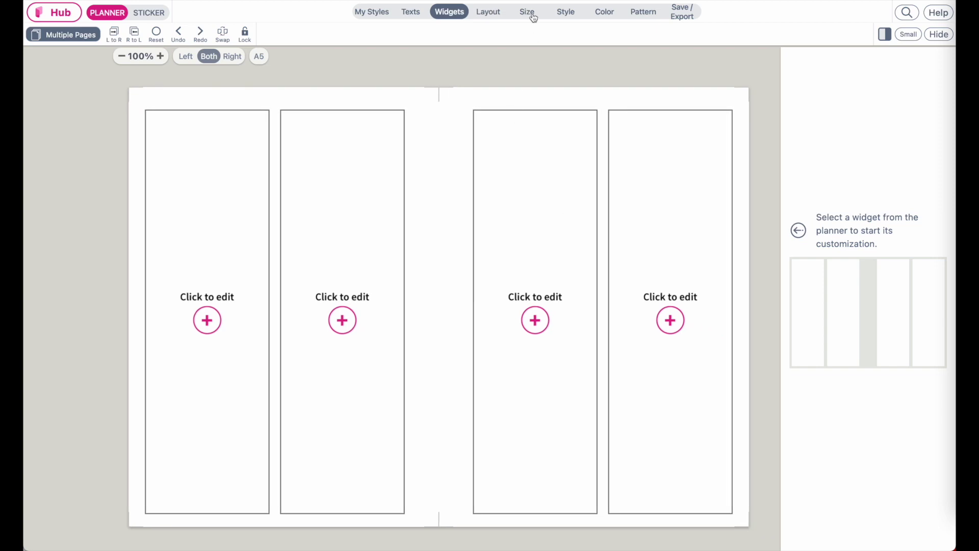
Review the ring binder planner sizes and compare them with the planner and sticker sheet references on the Sketch board.
click(533, 15)
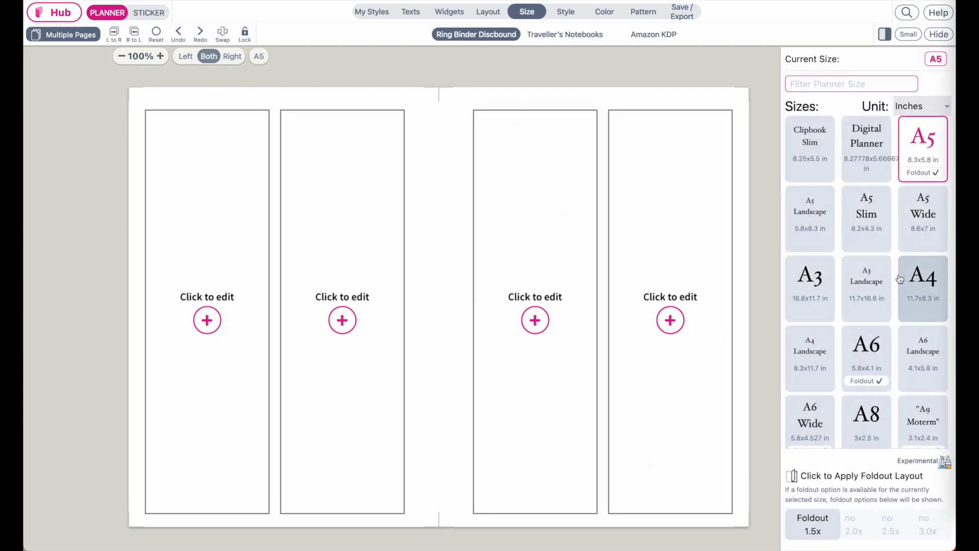
scroll(900, 280, down, 2)
scroll(899, 280, up, 2)
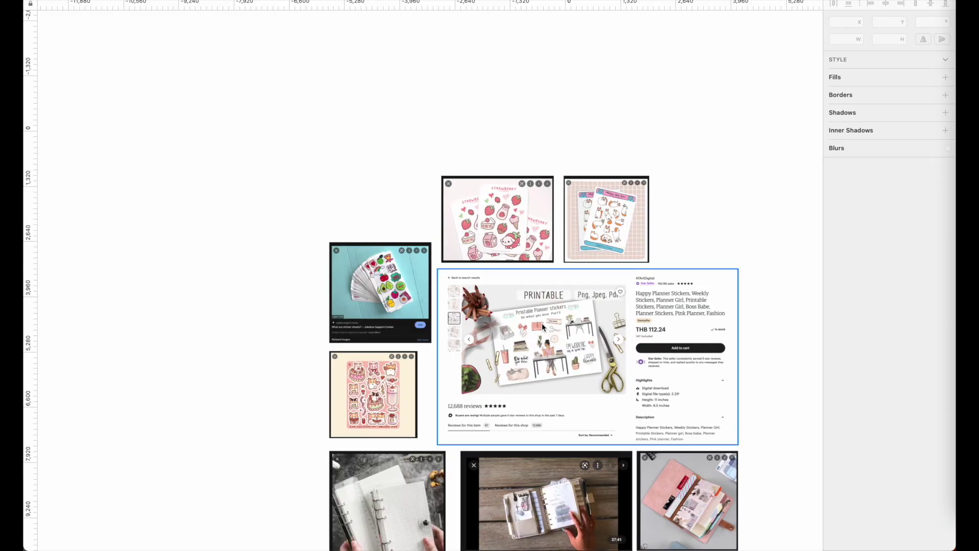
scroll(542, 323, down, 4)
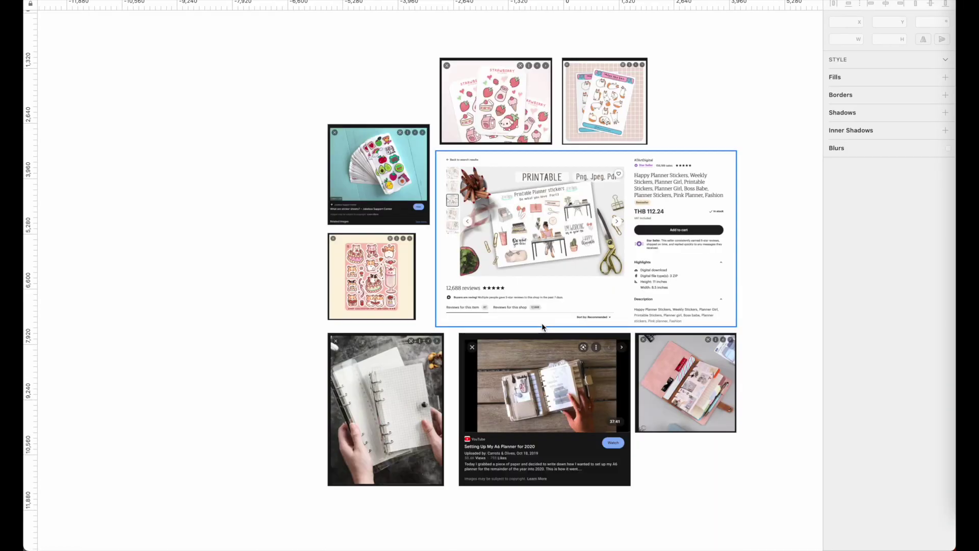
scroll(542, 322, up, 2)
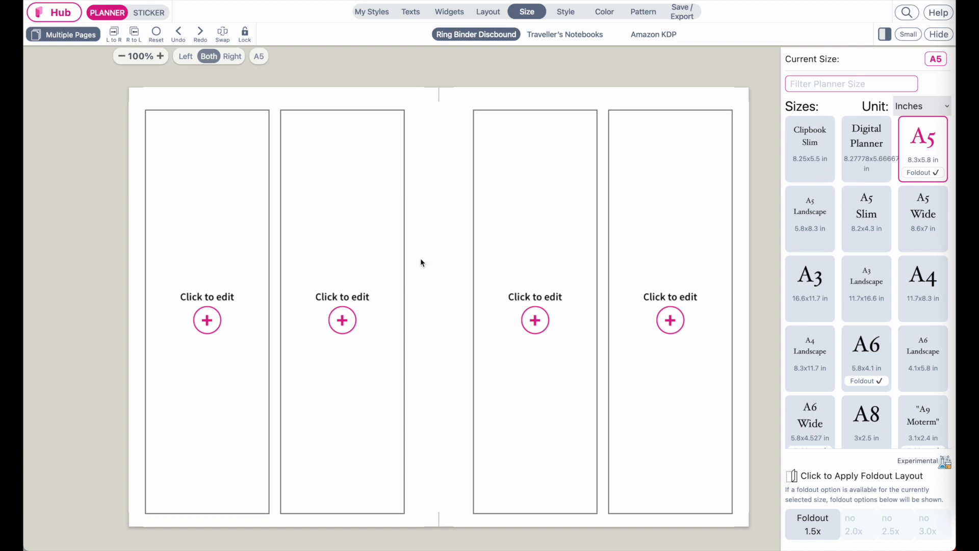
Adjust the planner layout by removing both widget columns from the left page and both from the right page.
click(497, 13)
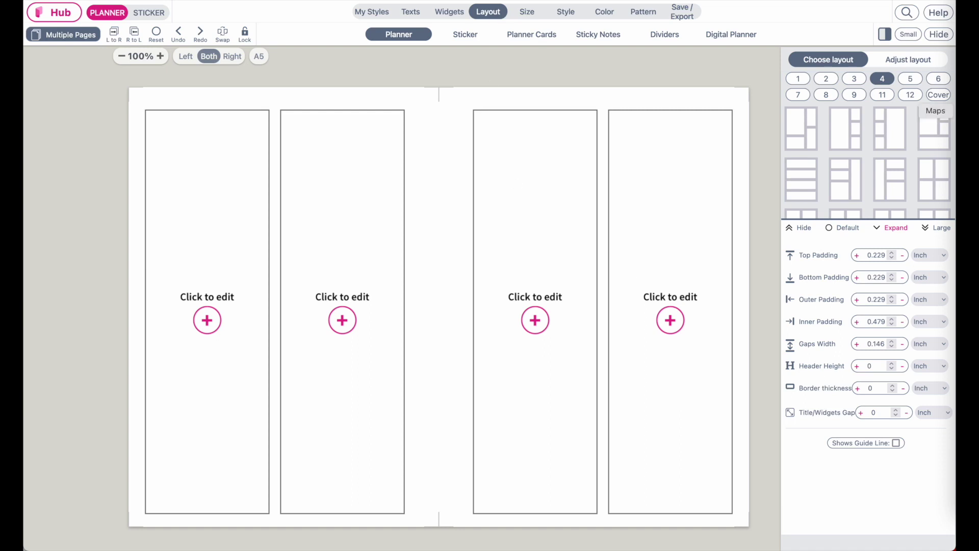
click(910, 60)
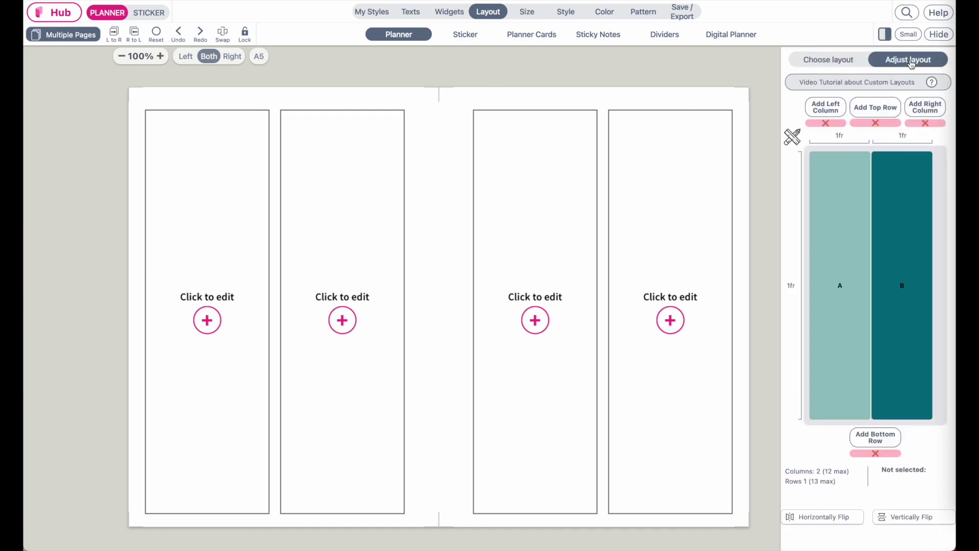
click(848, 307)
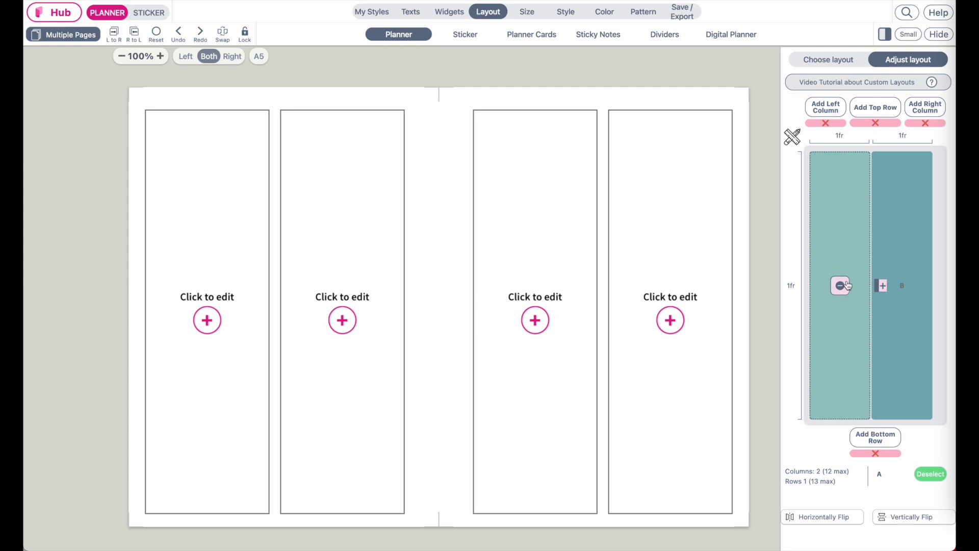
click(843, 289)
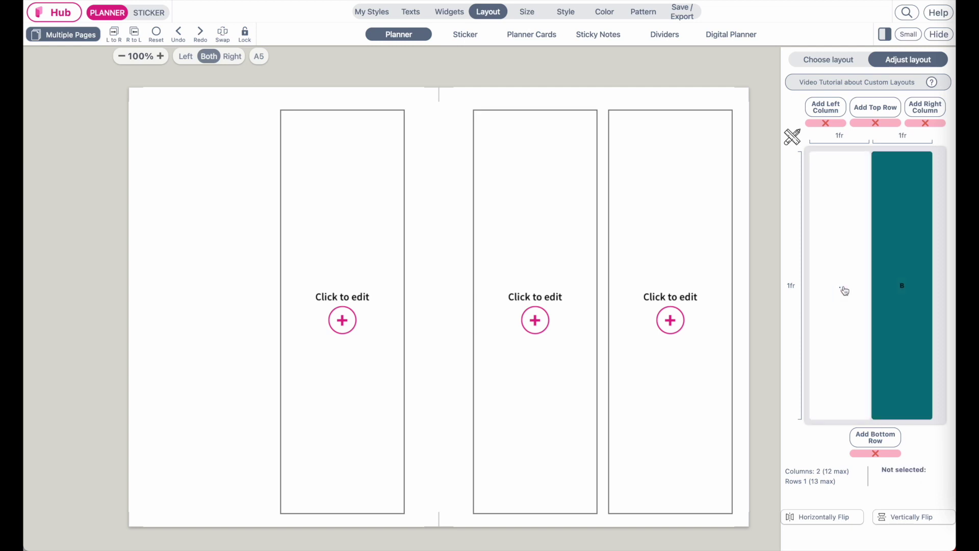
click(921, 321)
click(903, 287)
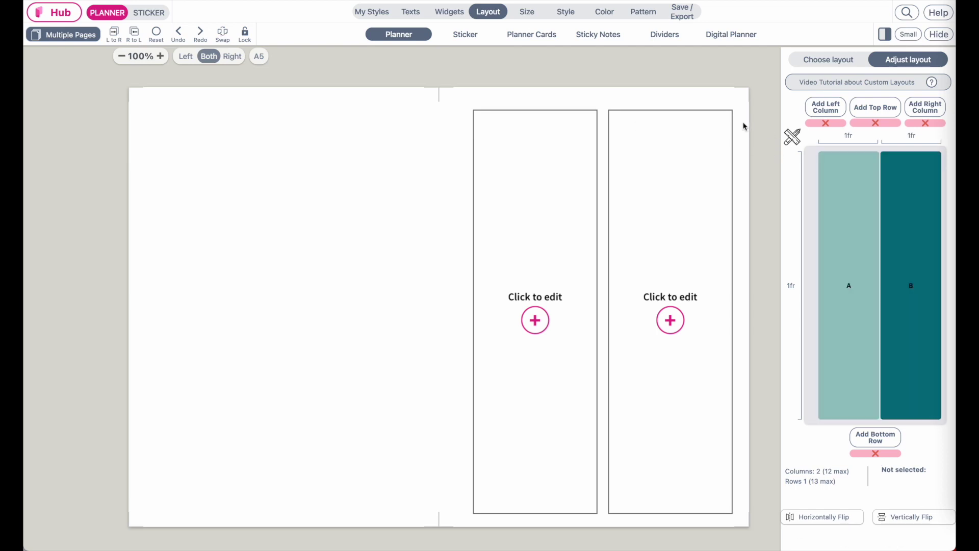
click(851, 285)
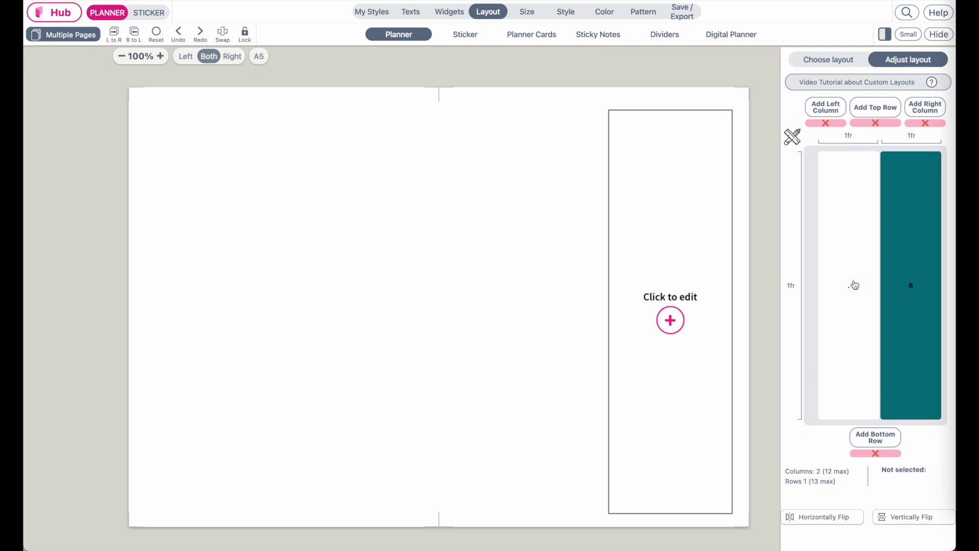
click(912, 288)
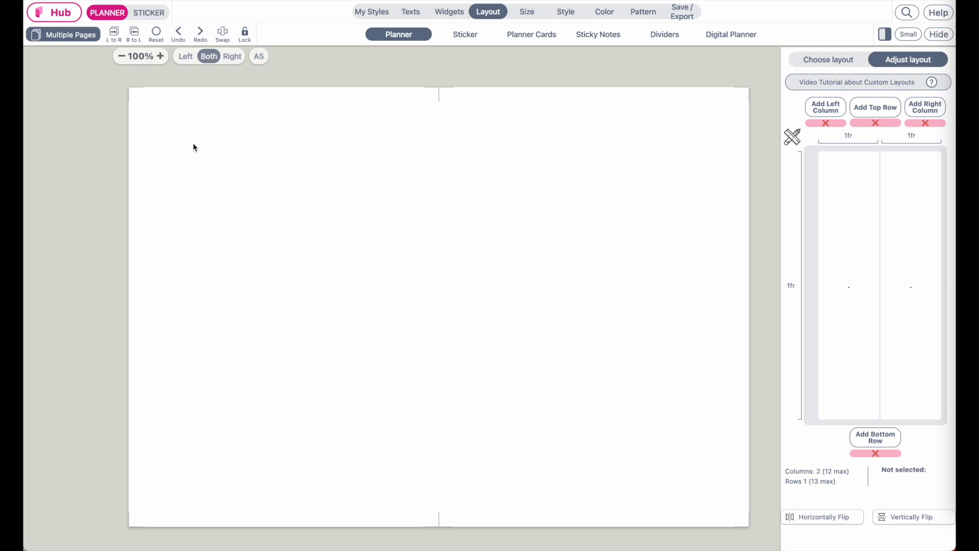
Show only the left page and switch from planner editing to sticker editing.
click(185, 57)
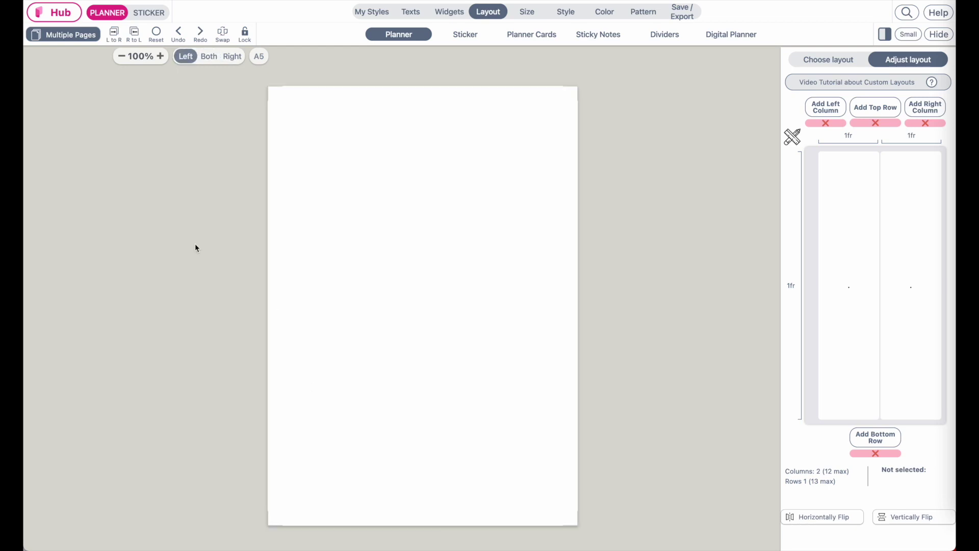
click(146, 14)
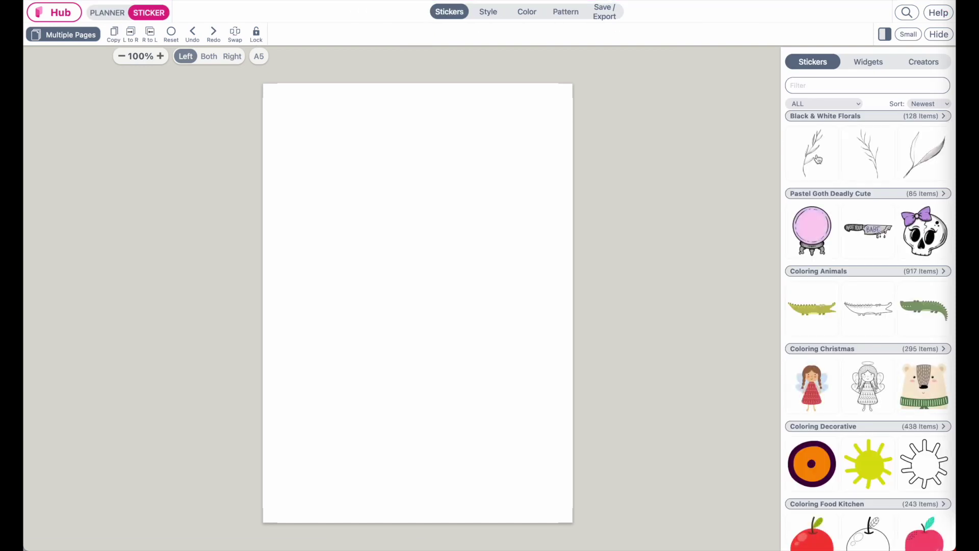
Browse the sticker categories and look through the stickers in the Work collection.
scroll(863, 185, down, 20)
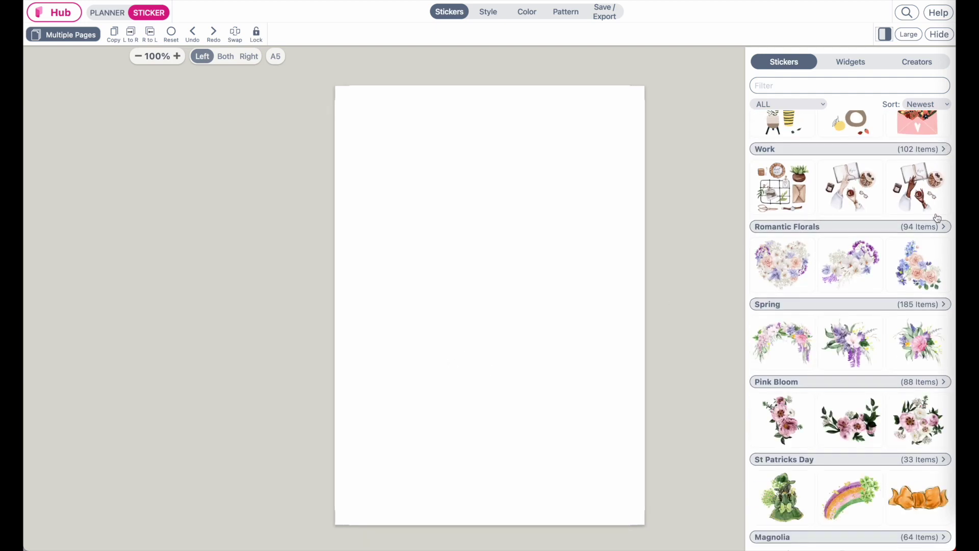
click(923, 150)
scroll(862, 357, down, 6)
scroll(863, 357, down, 5)
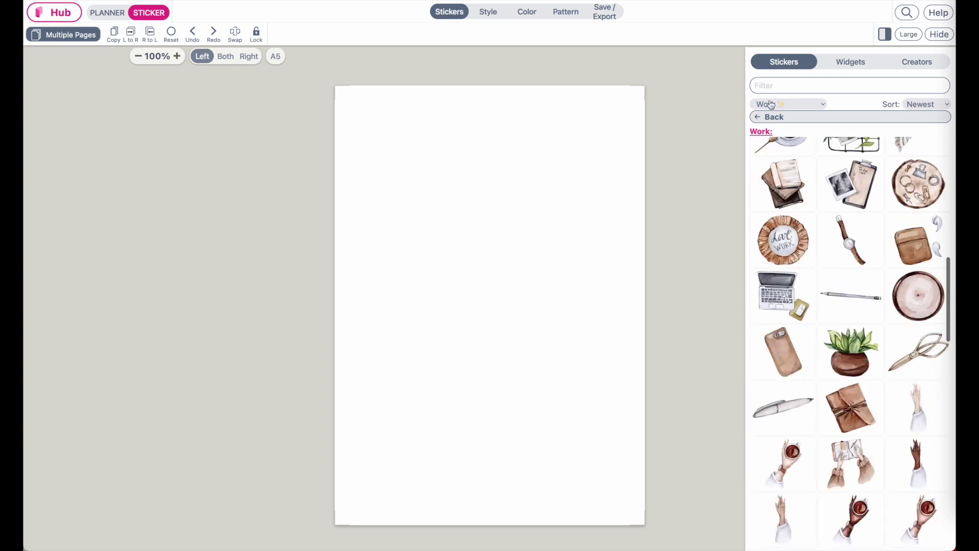
Return to the sticker categories and look through the full Romantic Florals collection.
click(770, 117)
scroll(809, 357, down, 2)
scroll(808, 360, down, 11)
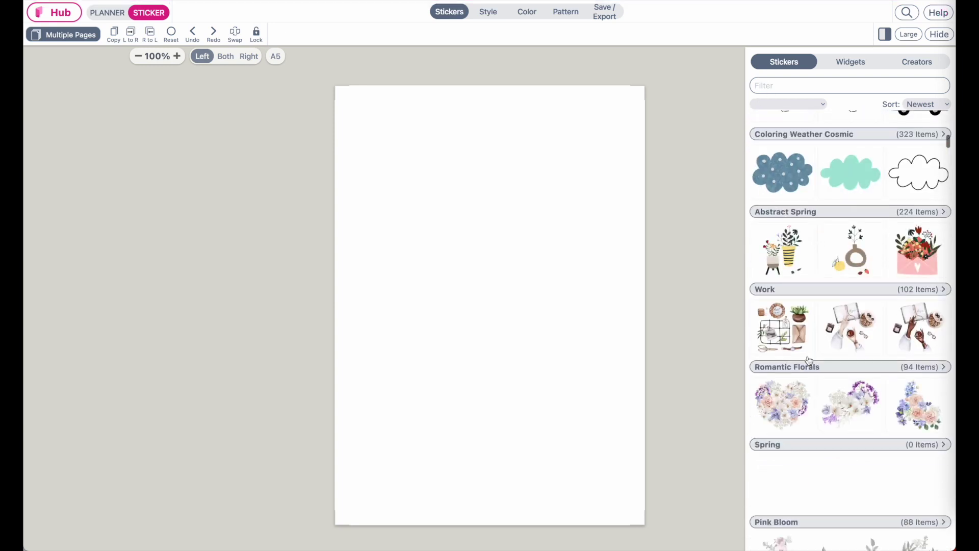
click(804, 369)
scroll(810, 388, down, 3)
scroll(816, 406, down, 15)
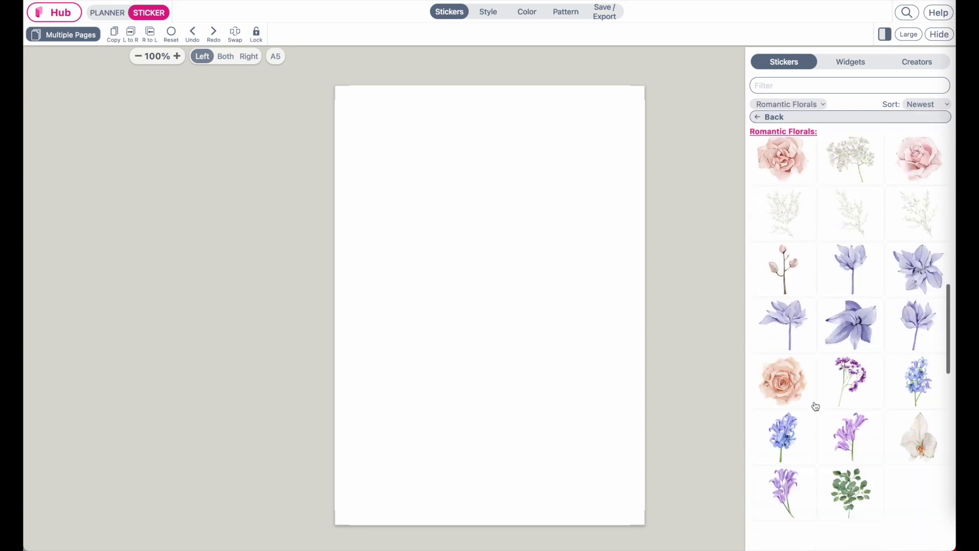
scroll(816, 406, up, 15)
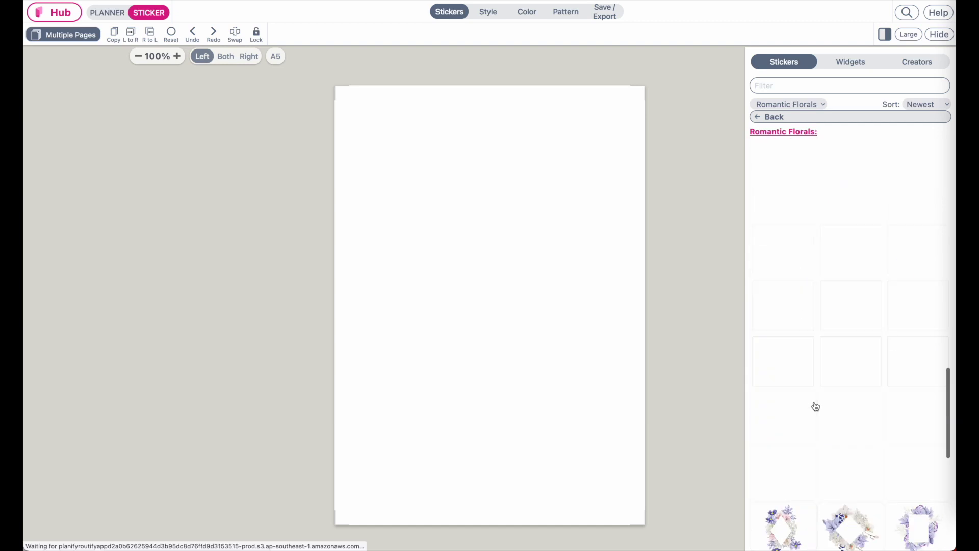
scroll(815, 406, down, 3)
scroll(816, 406, up, 5)
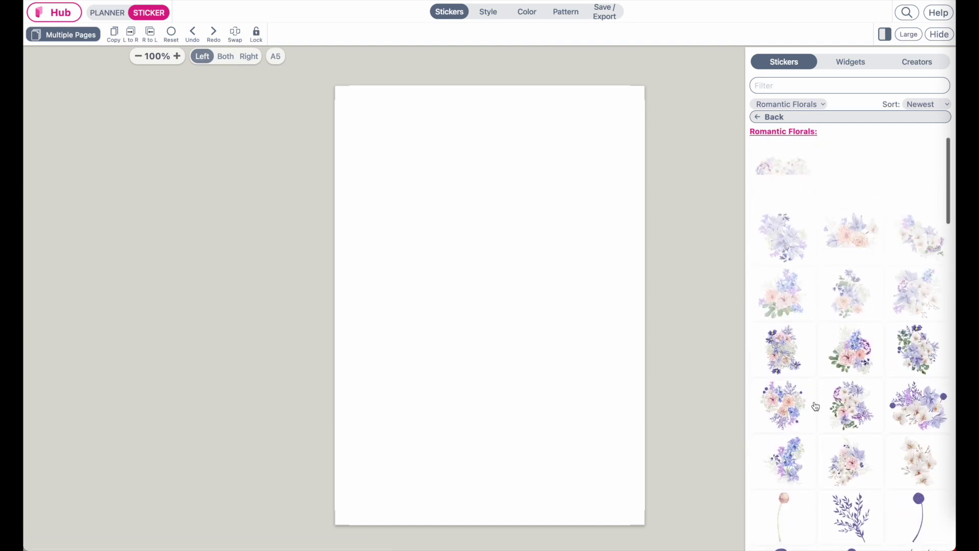
Return to the sticker categories and look through the collections from Black & White Florals to Romantic Florals.
click(768, 118)
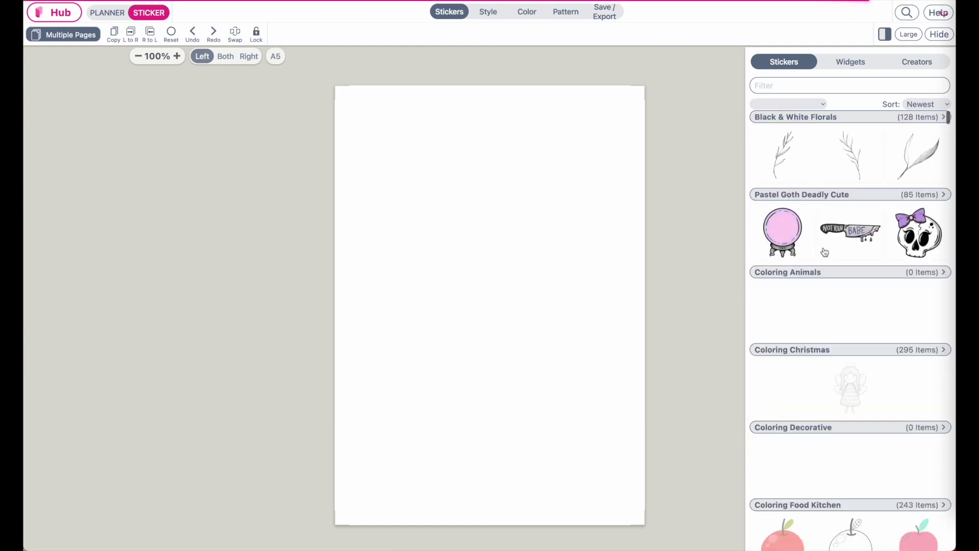
scroll(825, 252, down, 3)
scroll(825, 252, down, 6)
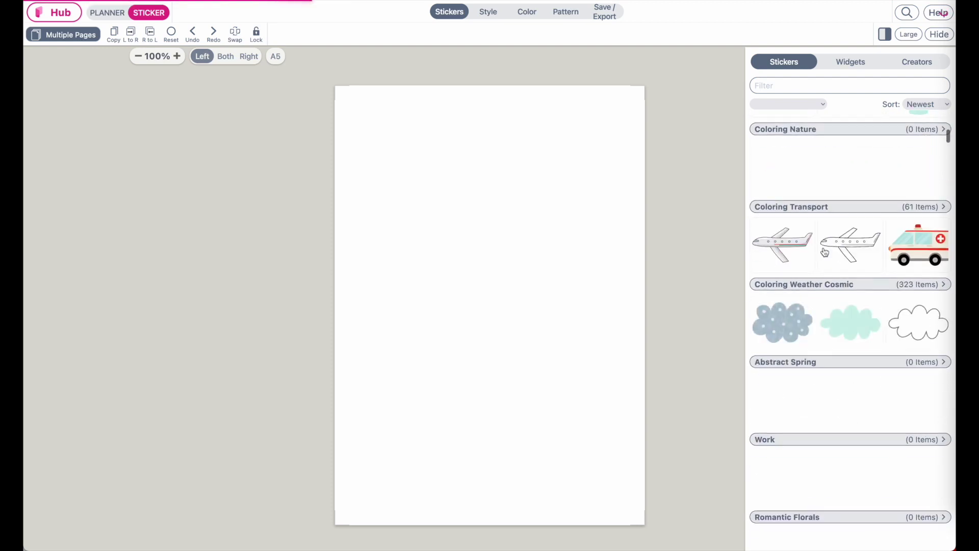
scroll(825, 252, up, 6)
scroll(825, 252, up, 2)
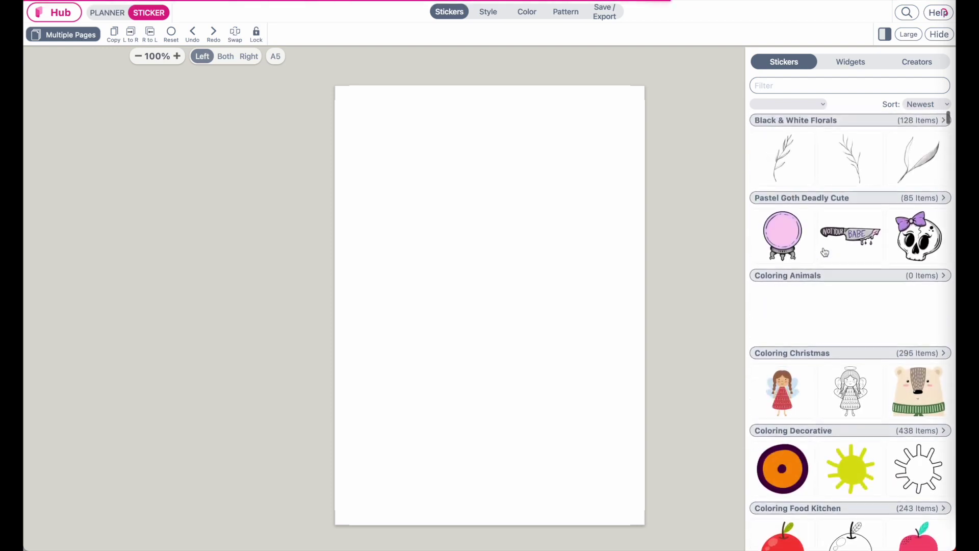
scroll(825, 252, down, 6)
scroll(825, 252, down, 6)
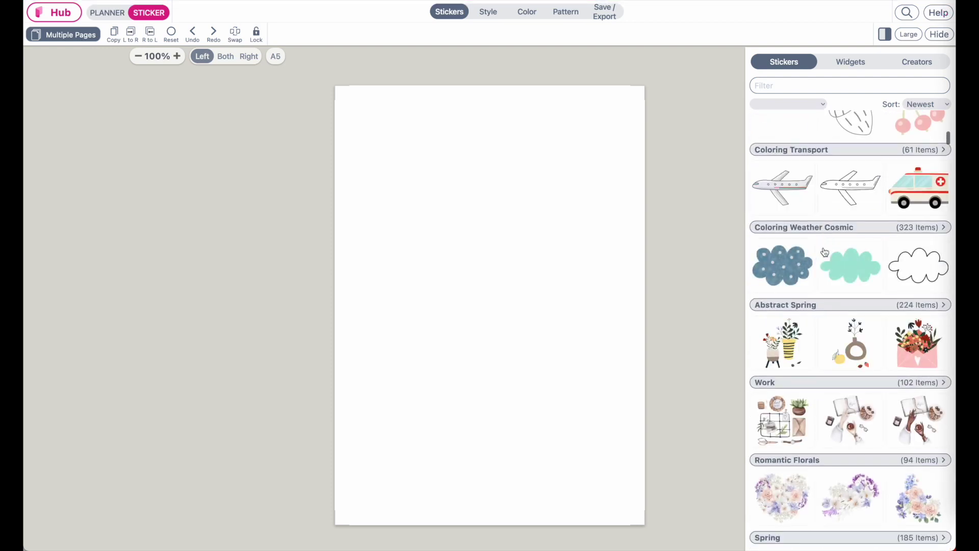
scroll(803, 407, down, 3)
Add the open journal sticker from the Work collection and place it near the page's upper left corner.
click(767, 258)
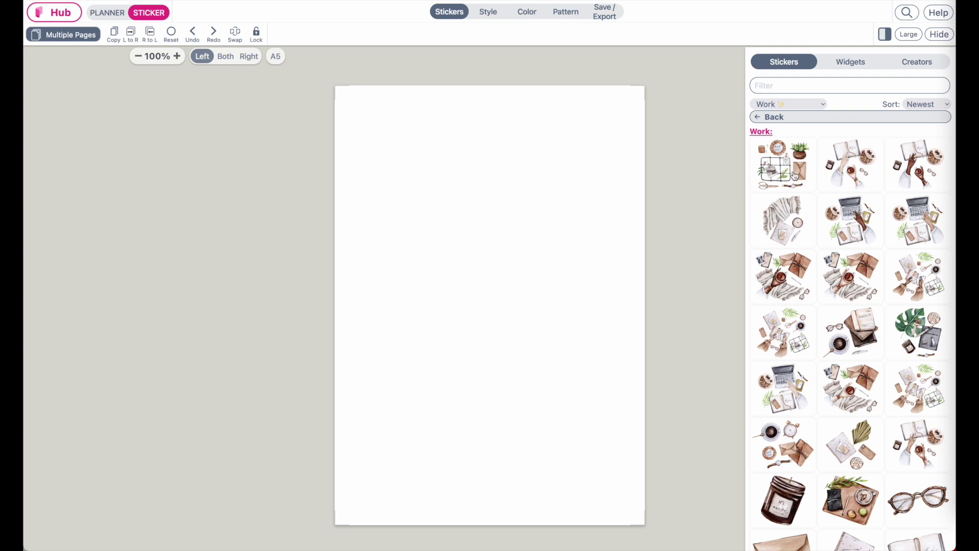
scroll(808, 376, down, 3)
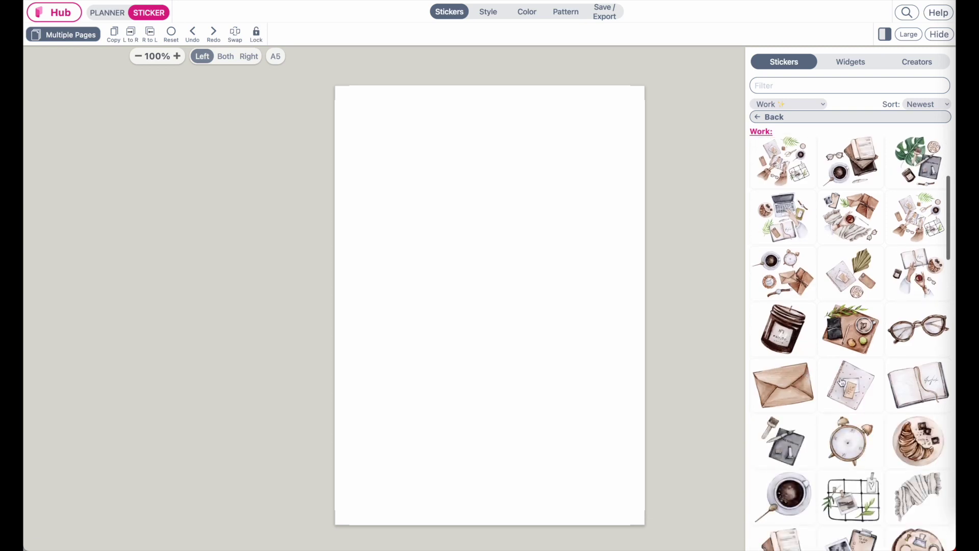
scroll(842, 383, down, 3)
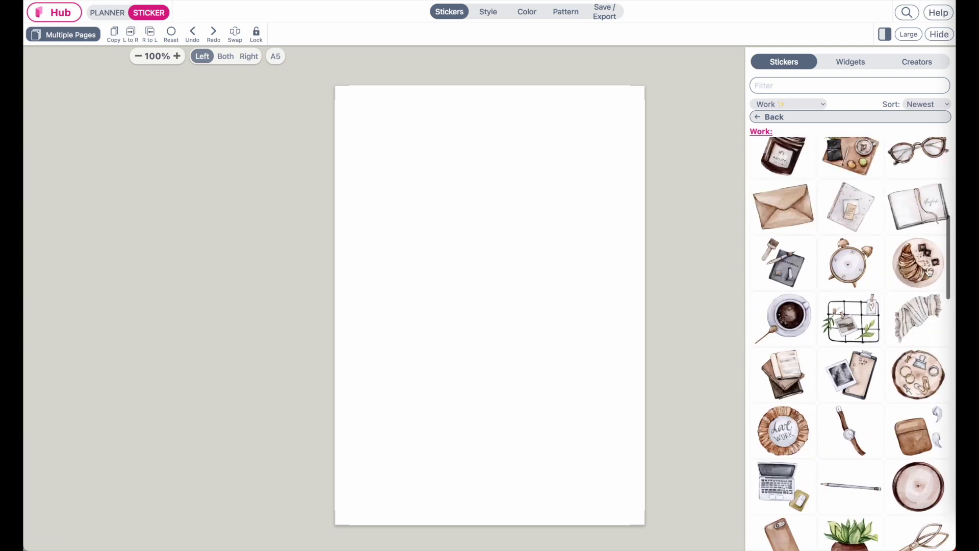
click(920, 215)
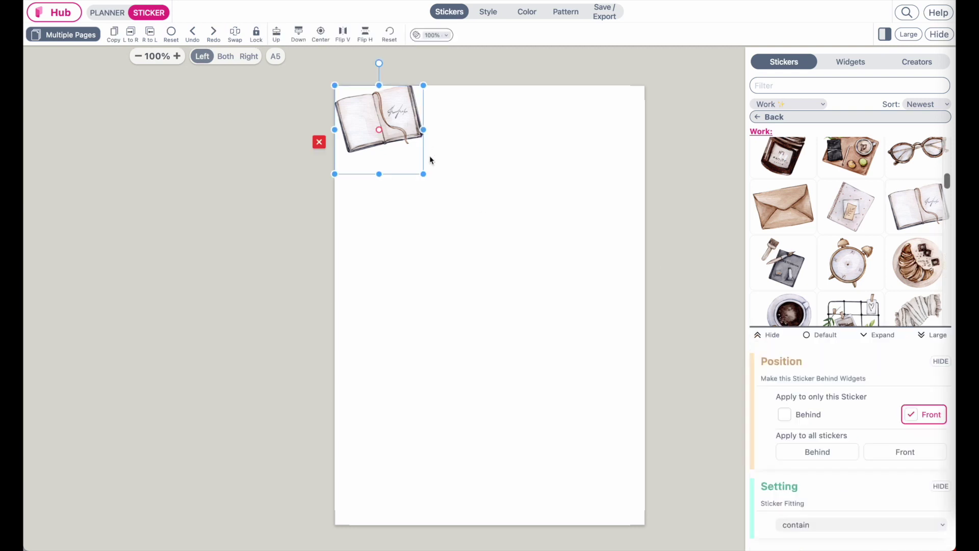
drag(394, 145, 417, 191)
Add the alarm clock sticker below the open journal and arrange the potted plant and further Work stickers down the page.
click(838, 270)
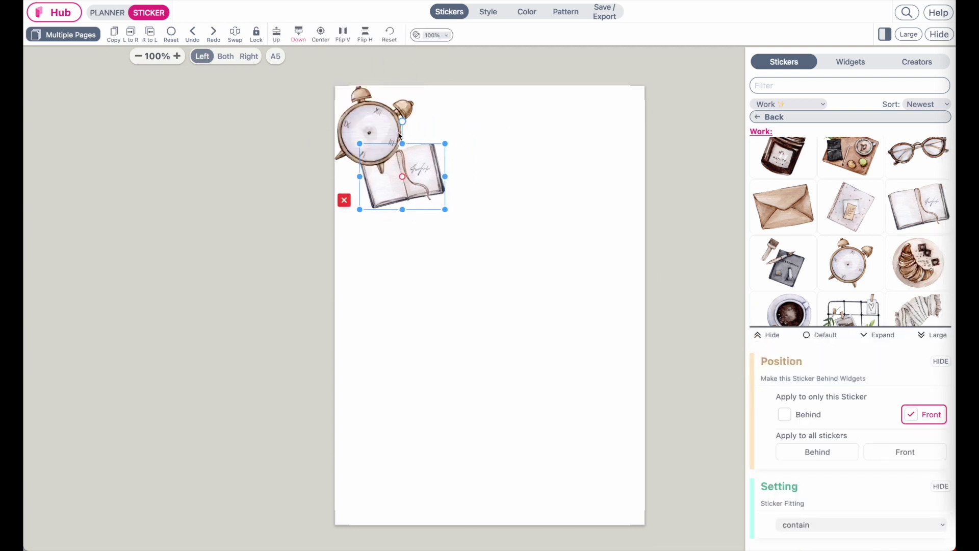
click(404, 142)
drag(405, 142, 603, 228)
drag(627, 272, 417, 250)
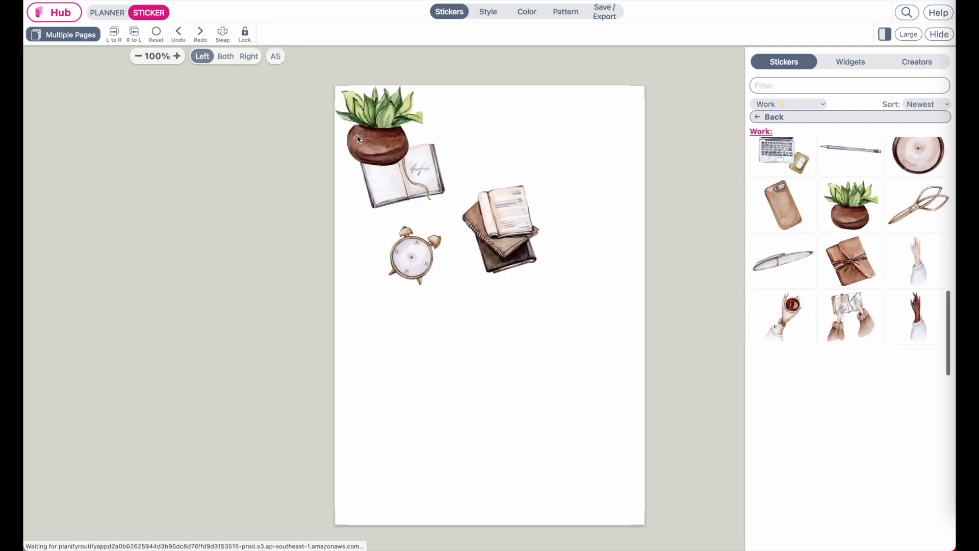
drag(357, 139, 421, 400)
drag(494, 433, 469, 372)
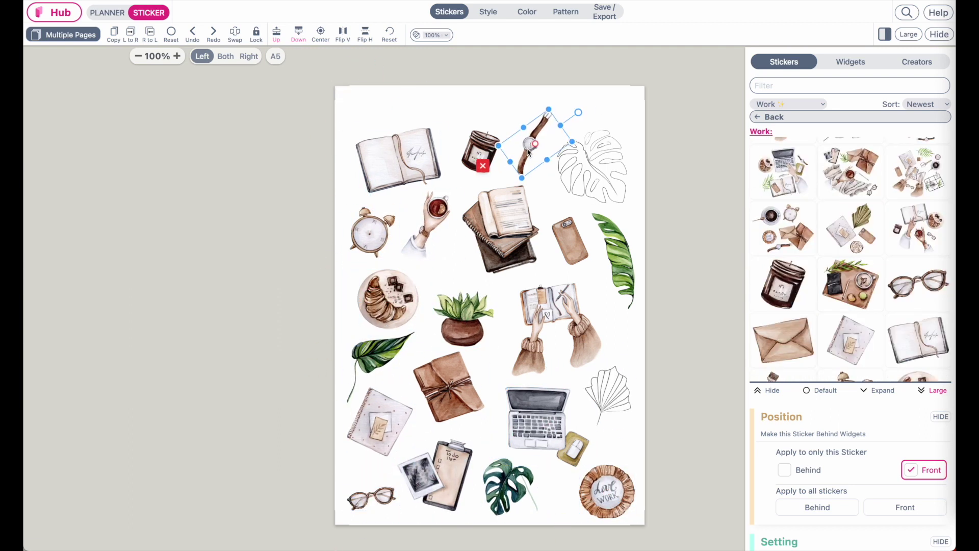
Slightly enlarge the candle jar sticker and rotate the wristwatch sticker beside it clockwise.
drag(578, 113, 582, 118)
drag(541, 147, 540, 148)
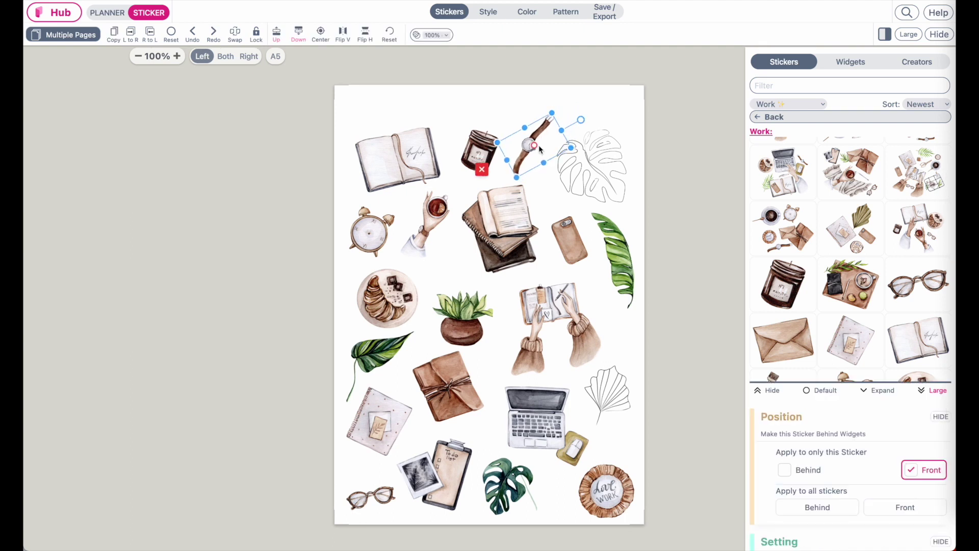
click(475, 140)
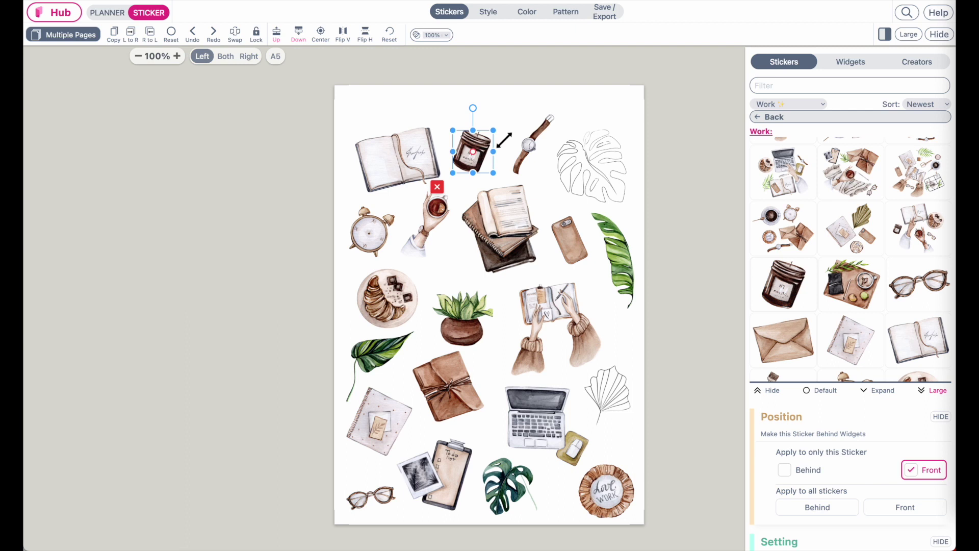
drag(502, 139, 506, 135)
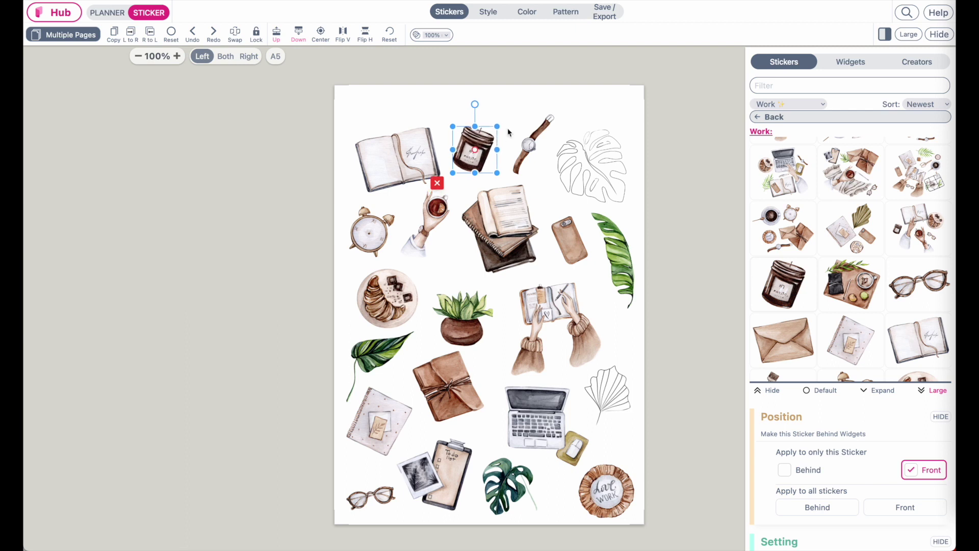
click(529, 147)
drag(577, 131, 579, 136)
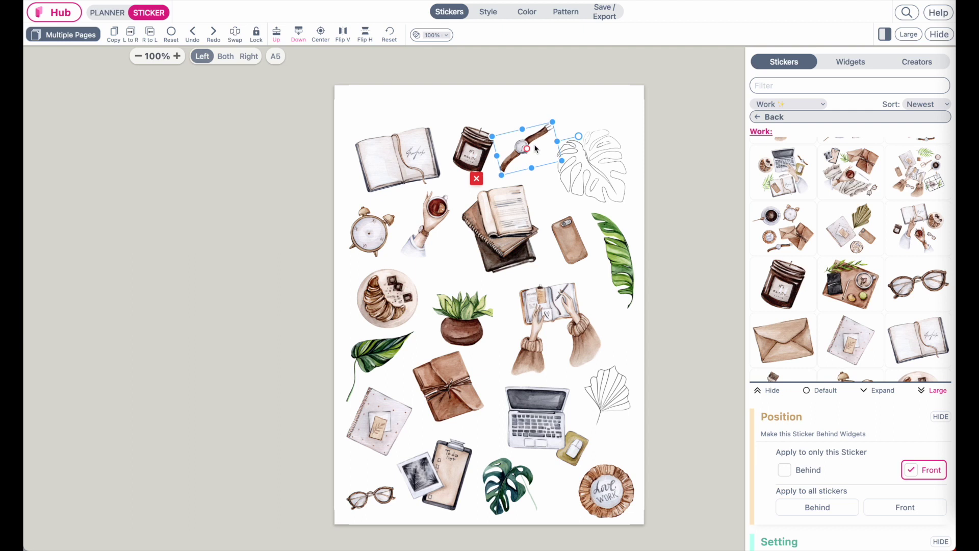
Add a custom text widget and place it above the stickers at the top of the page.
click(866, 64)
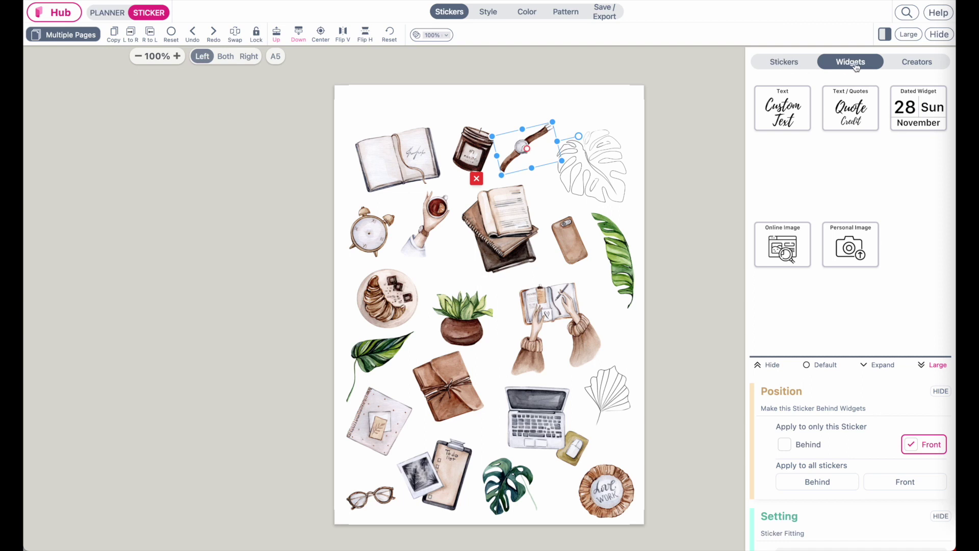
click(788, 115)
drag(380, 131, 488, 113)
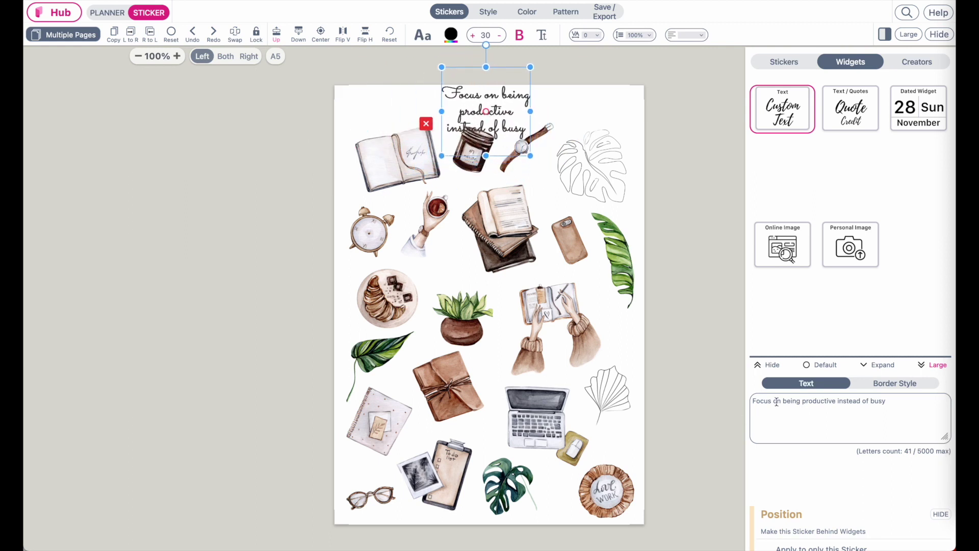
Change the text to "Work Sticker Sheet" and widen its box so the title fits on one line.
triple_click(916, 402)
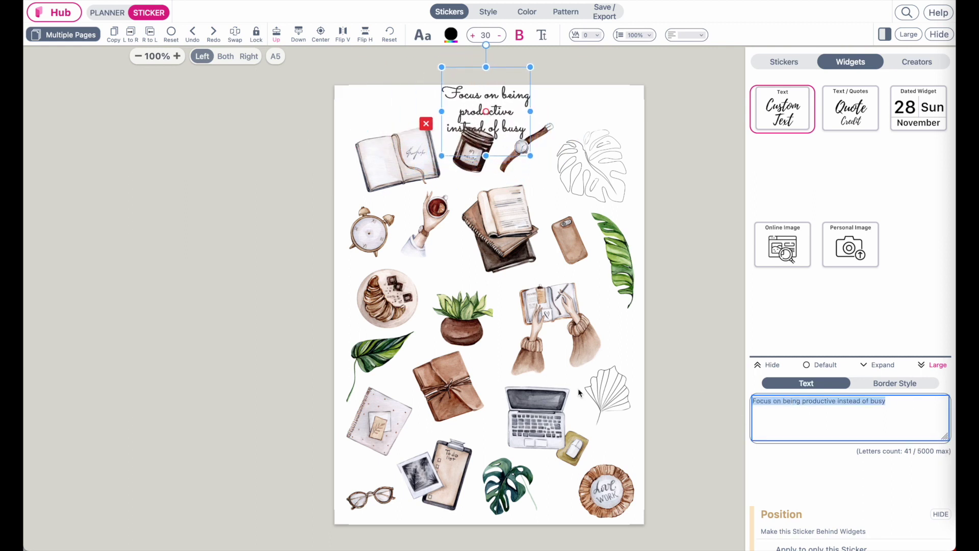
text(Work)
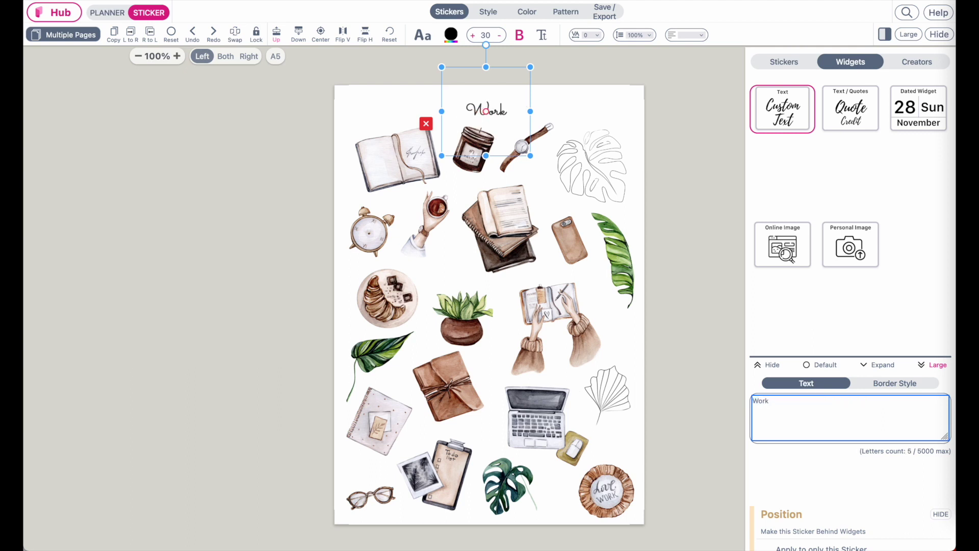
text( Stickers)
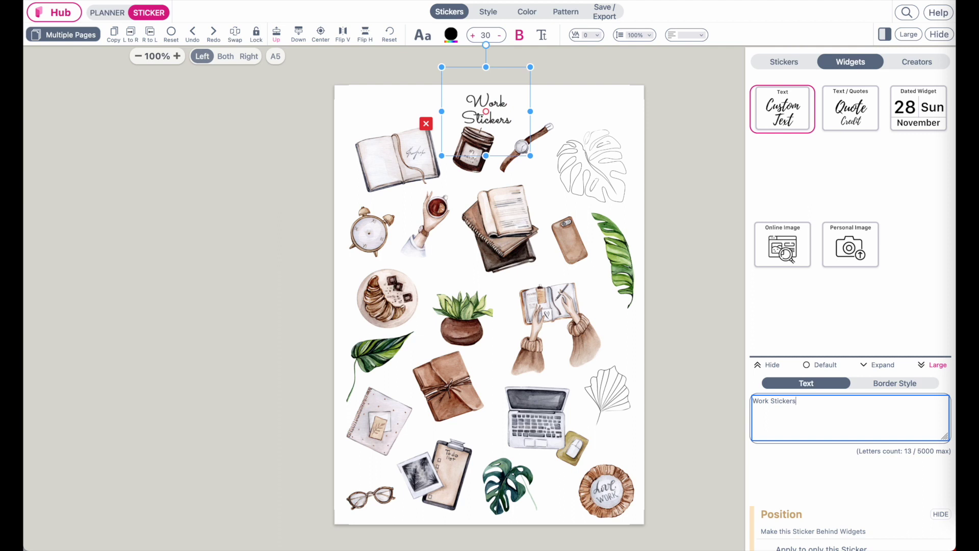
key(BackSpace)
text(Sheet)
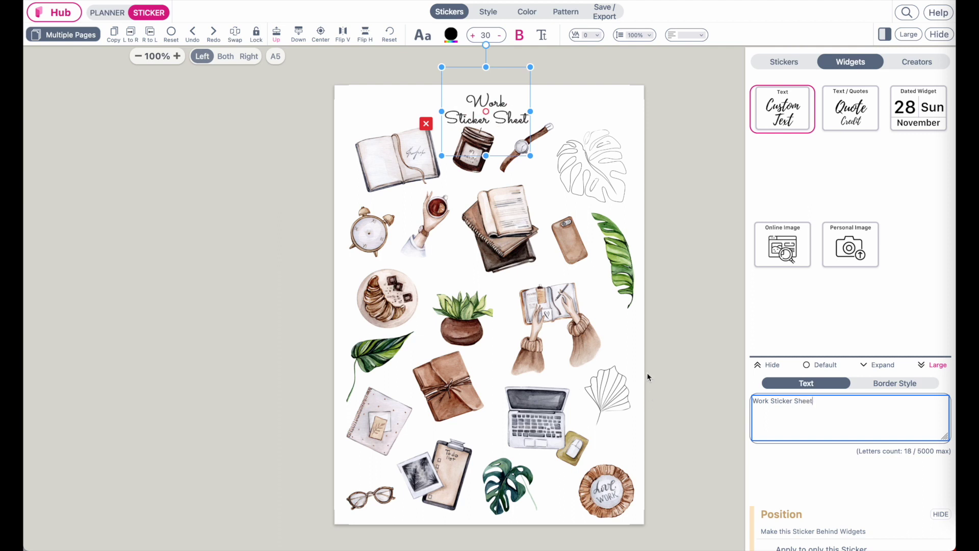
mouse_move(542, 121)
mouse_down()
mouse_move(603, 108)
mouse_move(539, 105)
mouse_up()
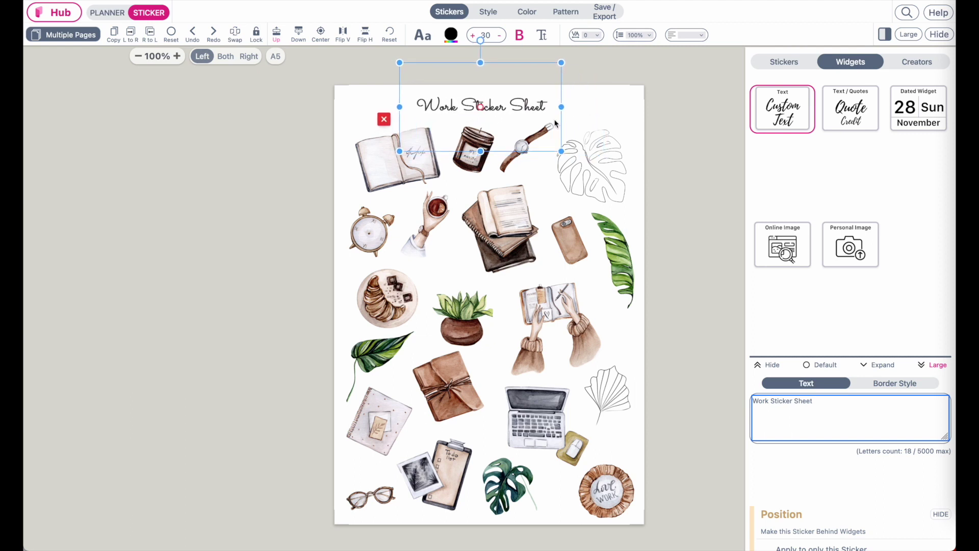
Set the title's font to Raleway-Italic-VariableFont_wght in a regular, non-bold weight.
click(427, 38)
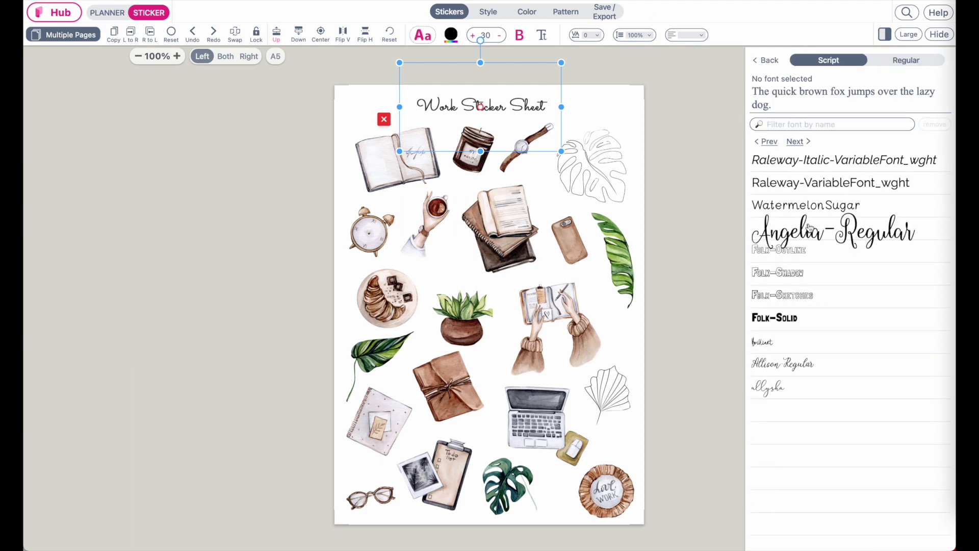
click(784, 212)
click(792, 173)
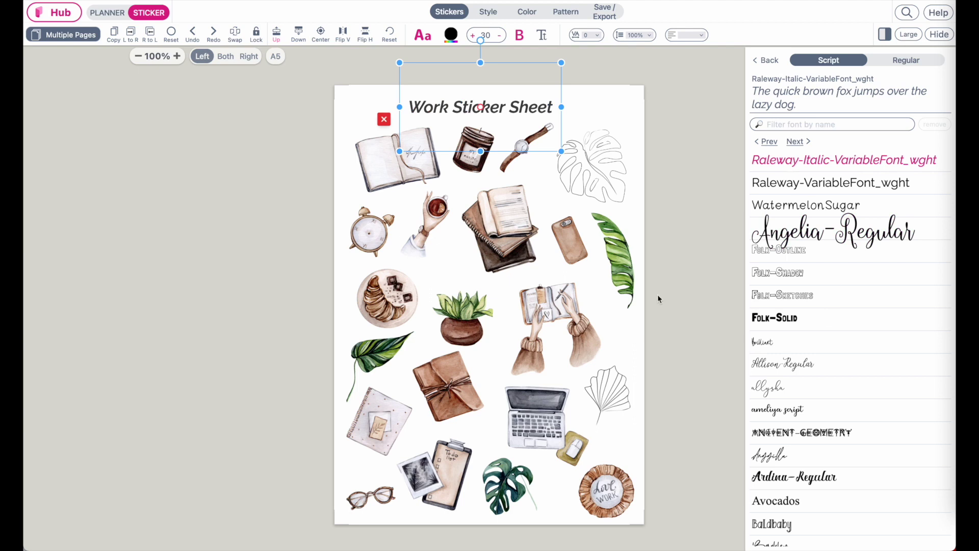
click(519, 36)
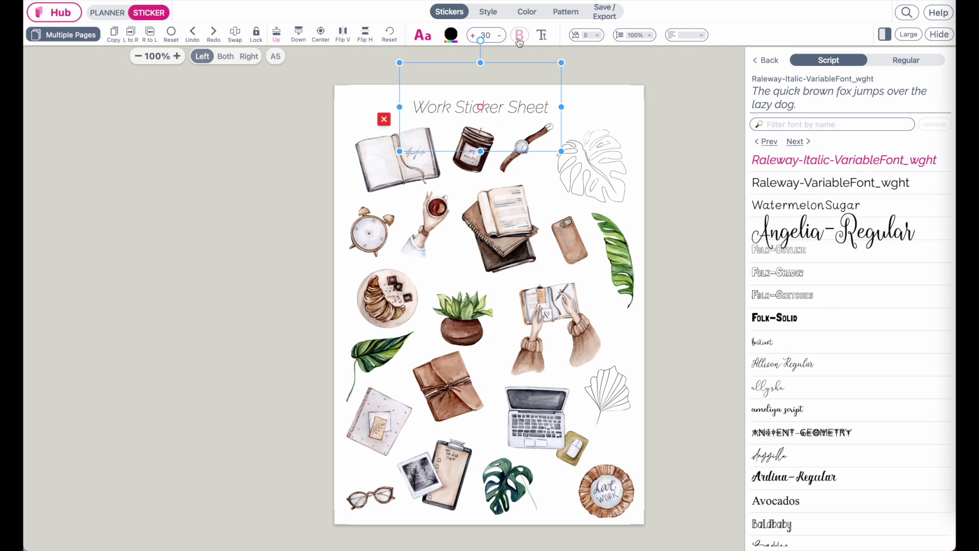
click(519, 37)
click(519, 36)
click(519, 35)
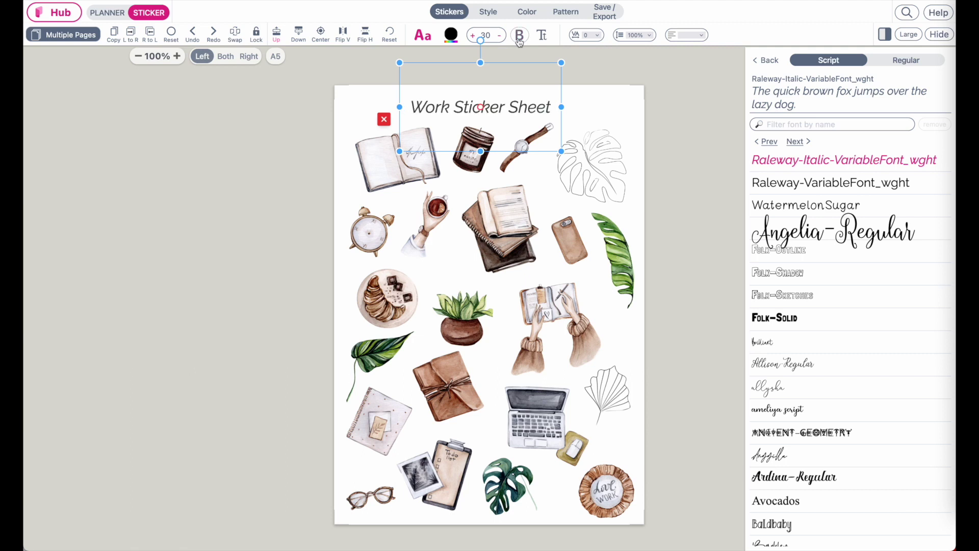
Try several text colors on the title, including Honeydew, and settle on Licorice.
click(450, 34)
click(296, 286)
click(337, 340)
click(284, 375)
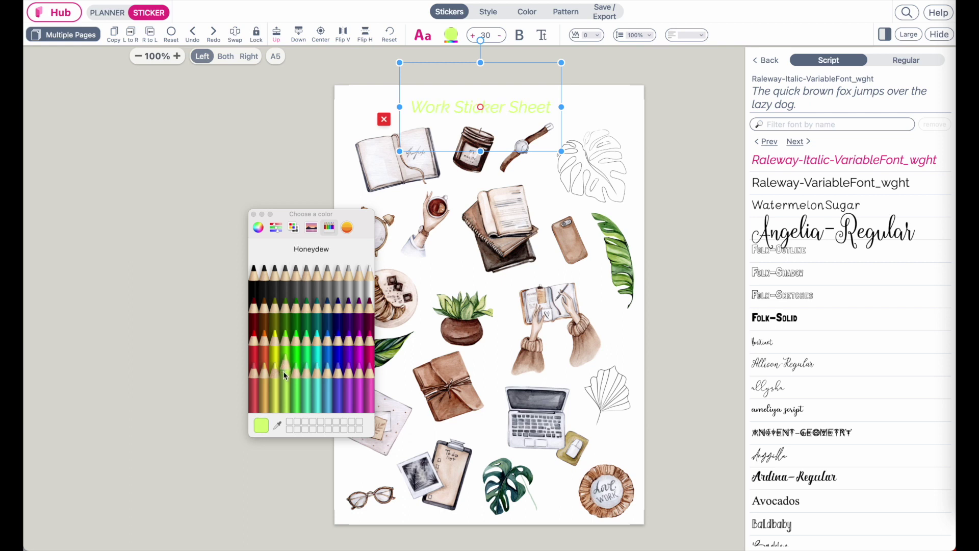
click(343, 369)
click(299, 336)
click(344, 284)
click(266, 278)
click(256, 283)
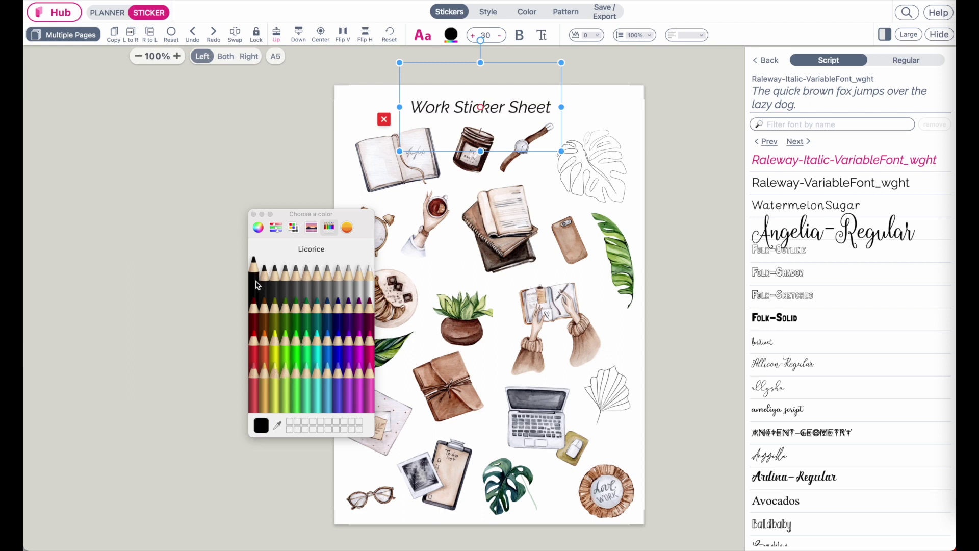
click(254, 215)
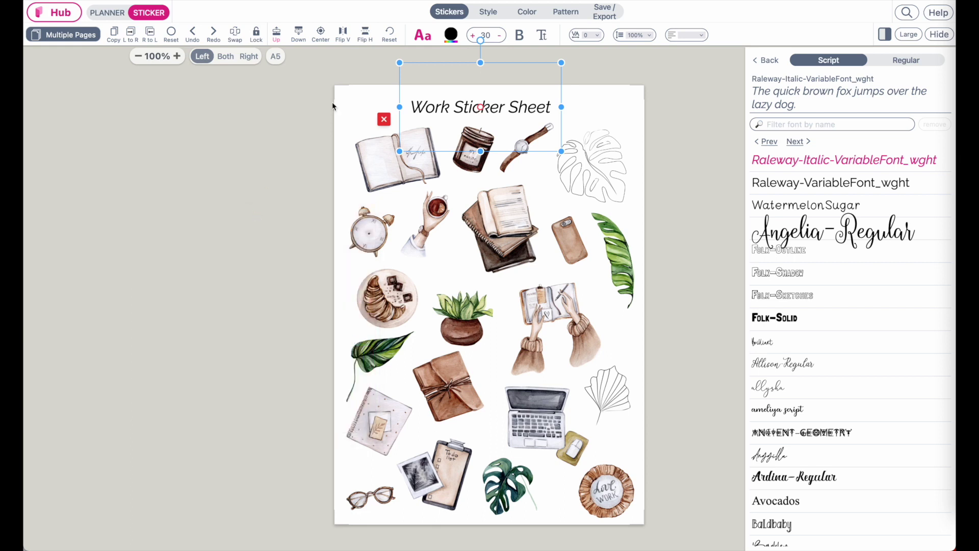
Set the title's font size to 35 and widen its text box so it stays on one line.
click(473, 35)
click(473, 36)
click(473, 36)
click(472, 35)
click(473, 36)
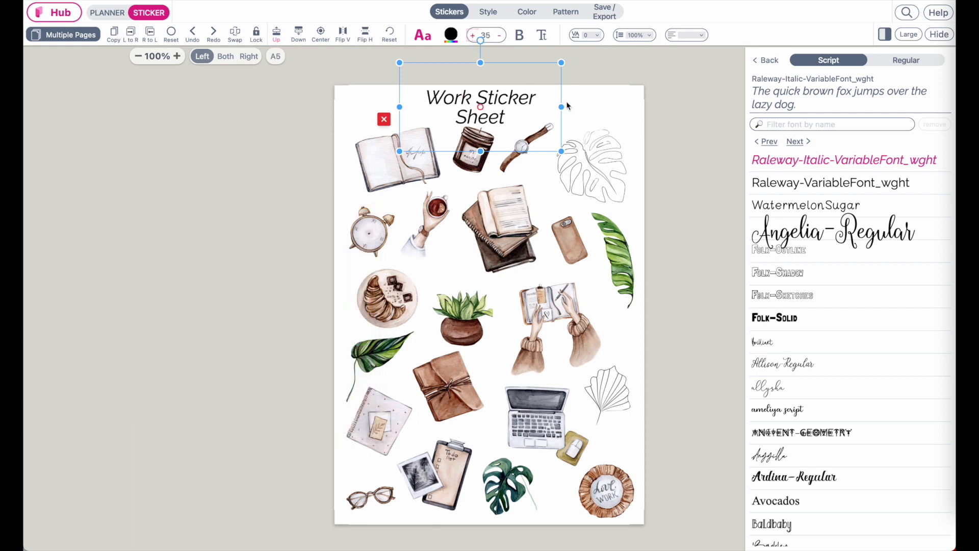
drag(560, 109, 621, 108)
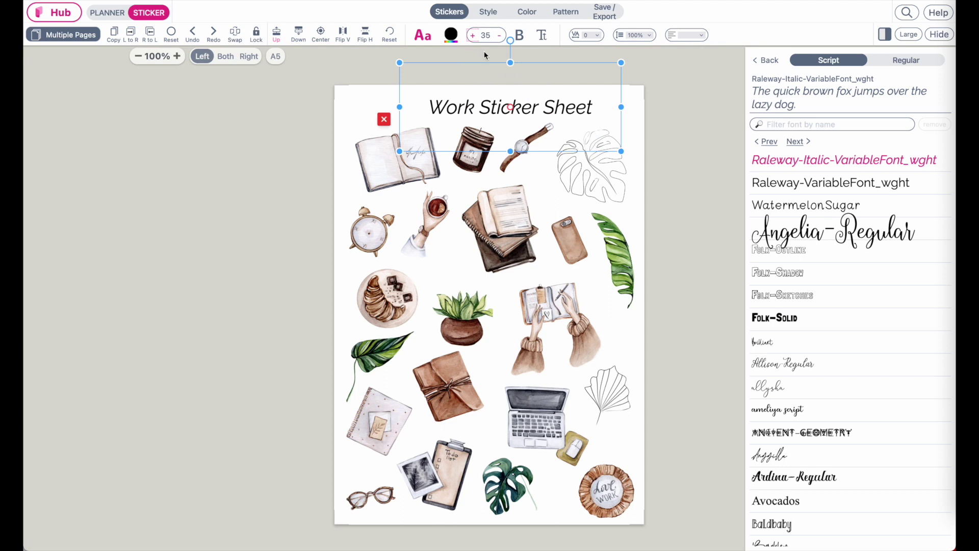
Try the title at font size 39 and settle on size 30.
click(473, 35)
click(473, 36)
click(473, 36)
click(473, 35)
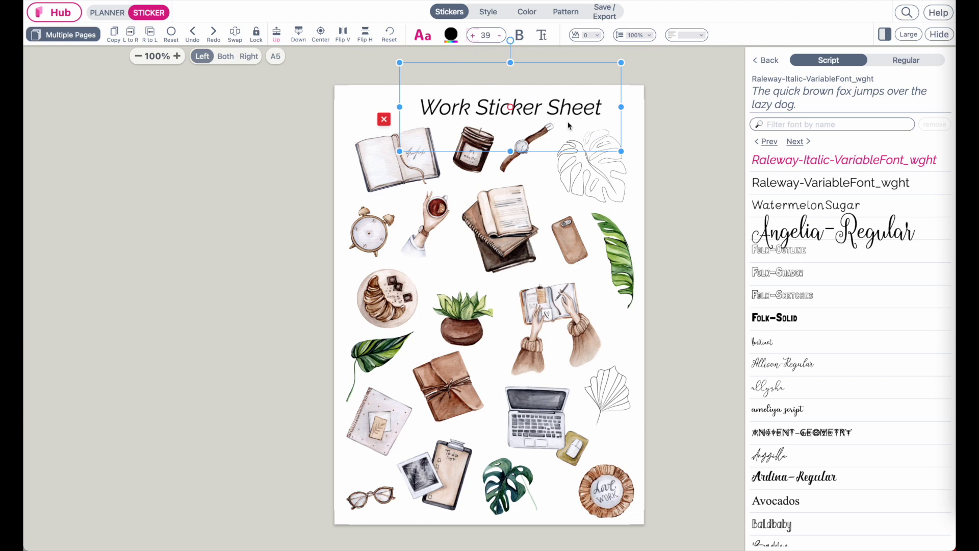
triple_click(501, 37)
triple_click(501, 37)
triple_click(501, 37)
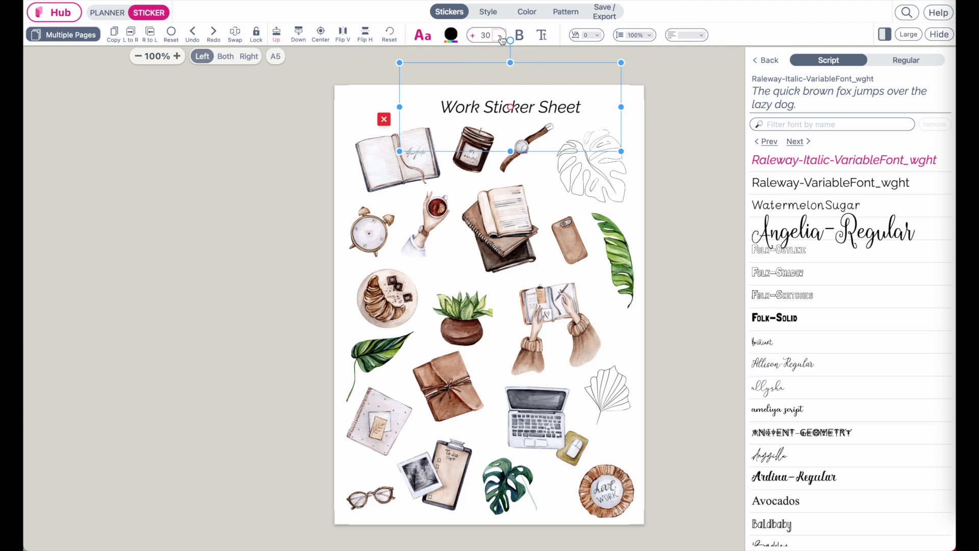
Center the title above the stickers at the top of the sheet and show both pages.
drag(545, 113, 520, 110)
click(634, 113)
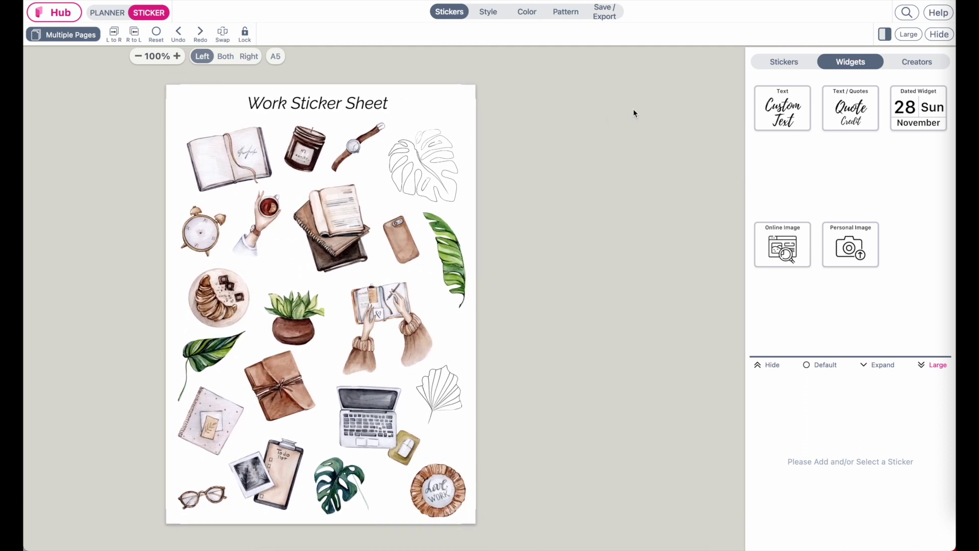
click(225, 57)
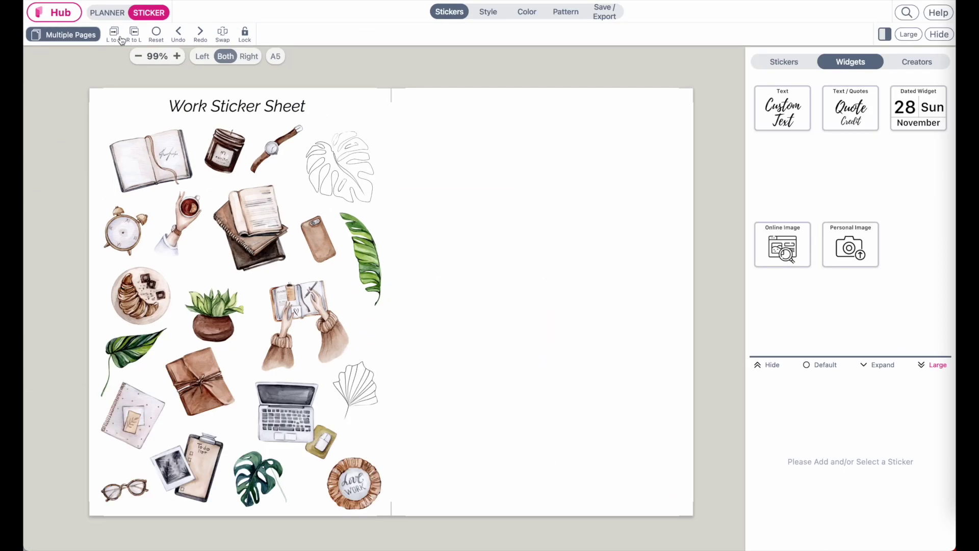
Copy the left page's title and stickers onto the right page.
click(127, 49)
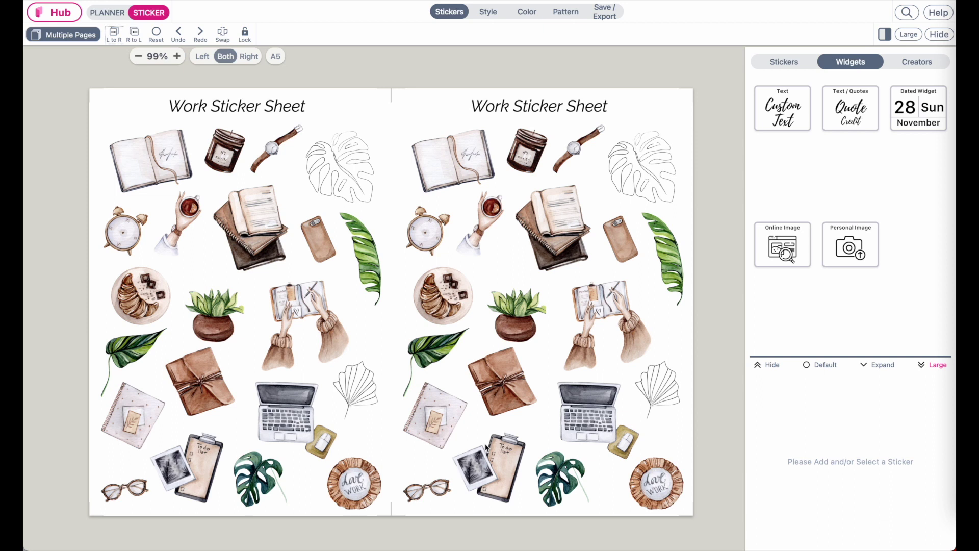
drag(673, 123, 693, 115)
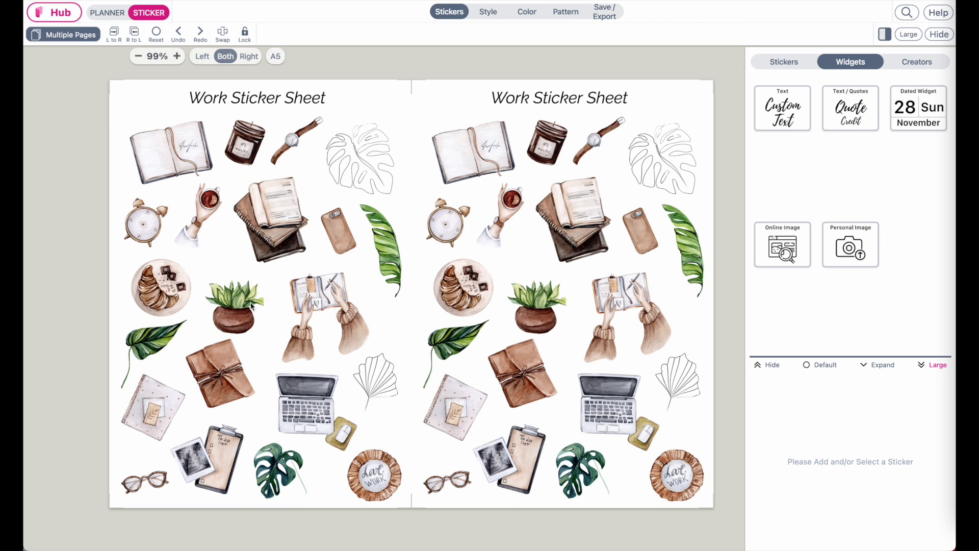
Export all pages as an A4 PDF without rearranging them, look through the PDF, and close it.
click(605, 20)
click(854, 149)
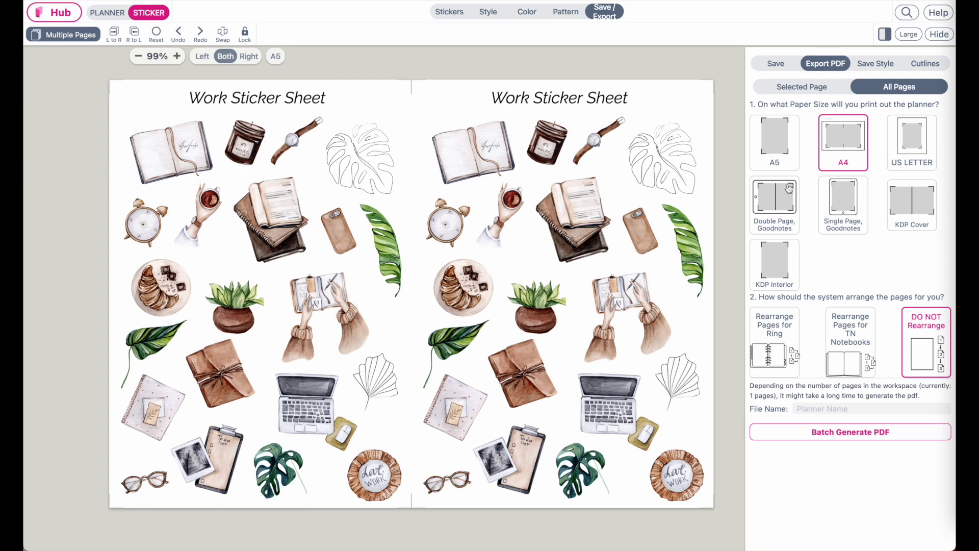
click(845, 433)
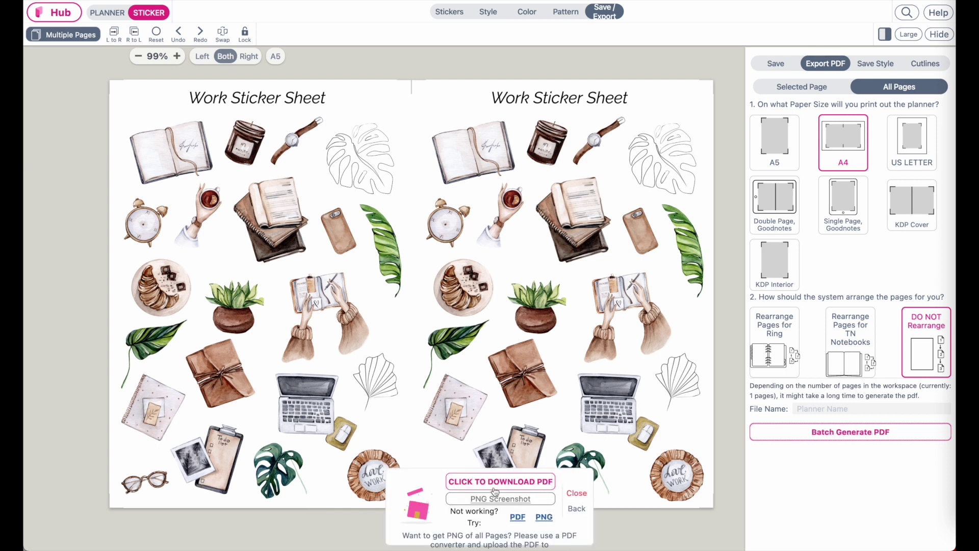
click(490, 478)
scroll(393, 316, down, 5)
scroll(393, 316, up, 5)
key(ctrl+w)
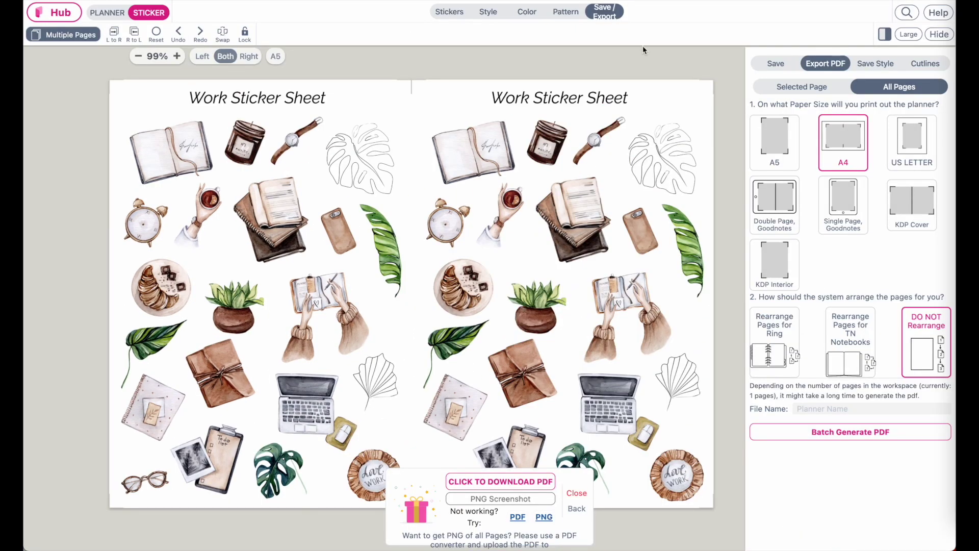
Generate the PDF for US Letter paper without rearranging pages and view it at 110% zoom.
click(927, 140)
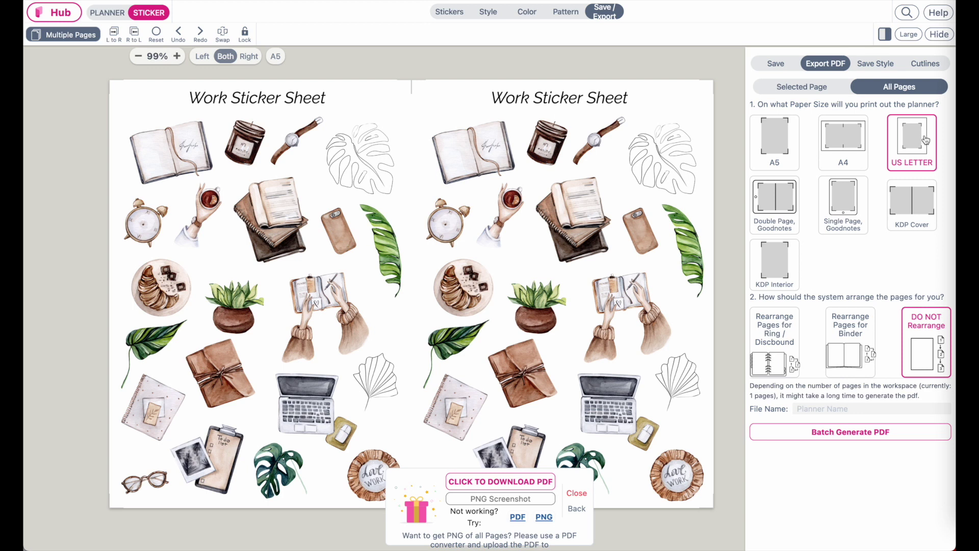
click(832, 438)
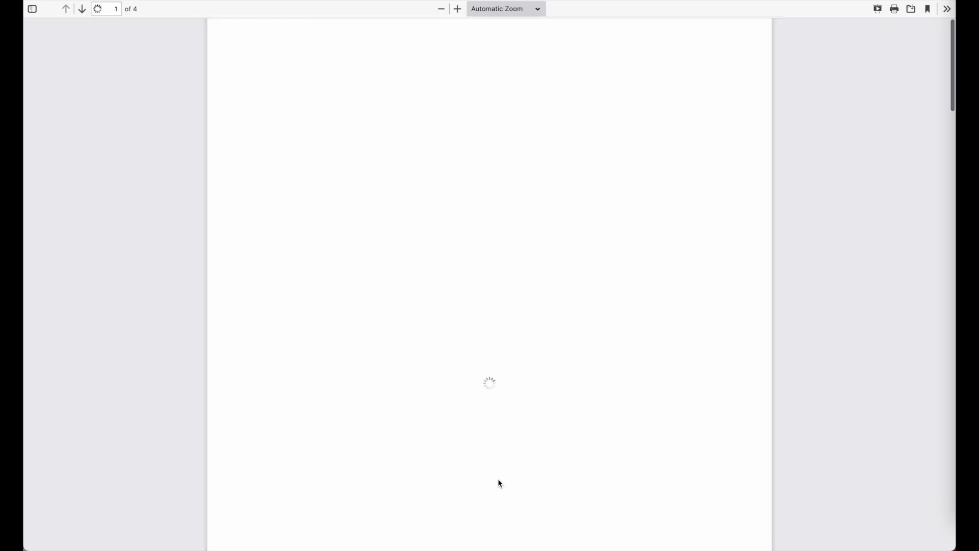
key(ctrl+minus)
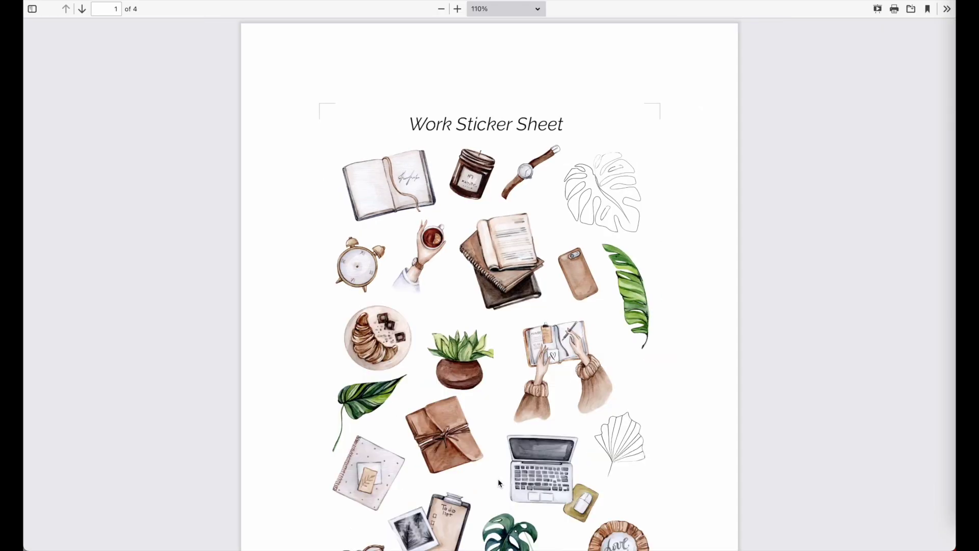
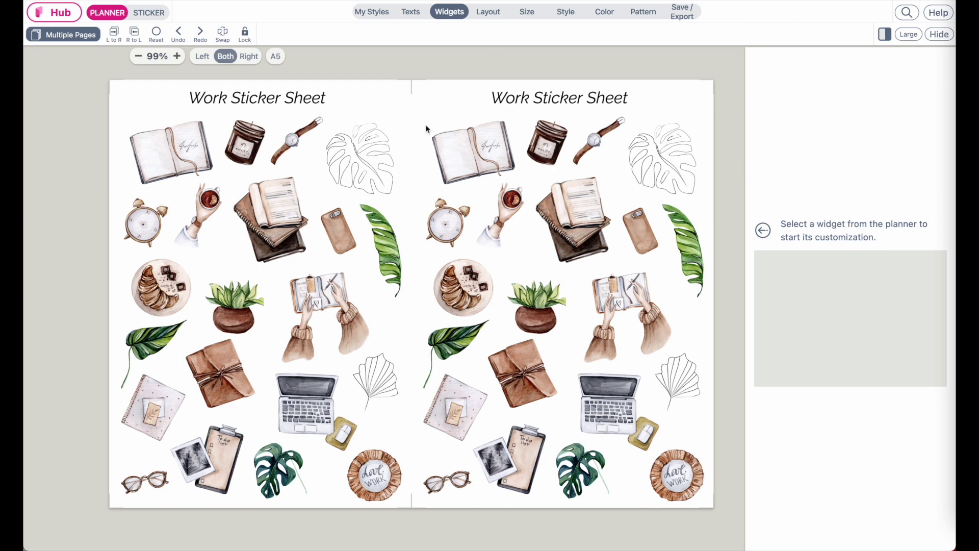
Search the planner sizes for "personal" and change the sheet's size to Personal Wide.
click(565, 10)
click(528, 13)
click(816, 84)
text(personal)
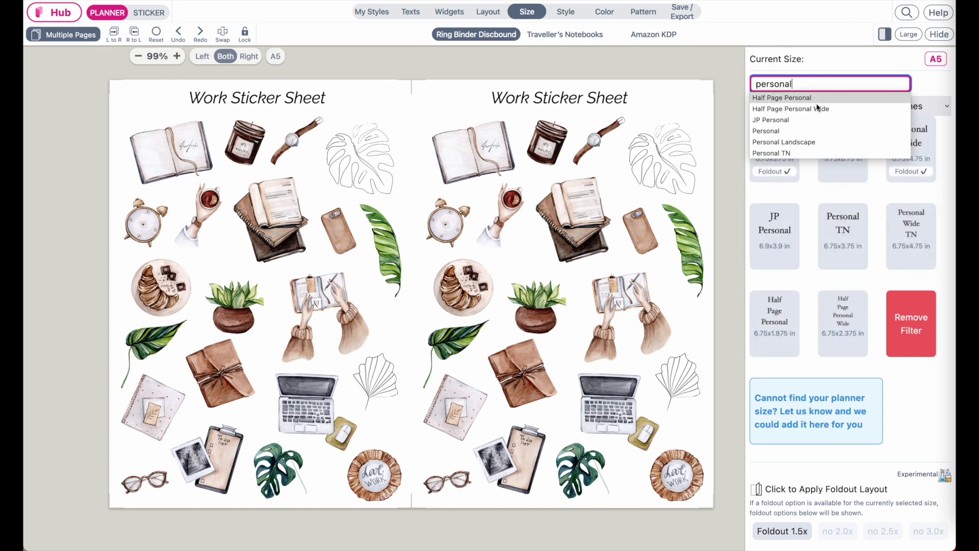
scroll(811, 127, down, 3)
click(787, 146)
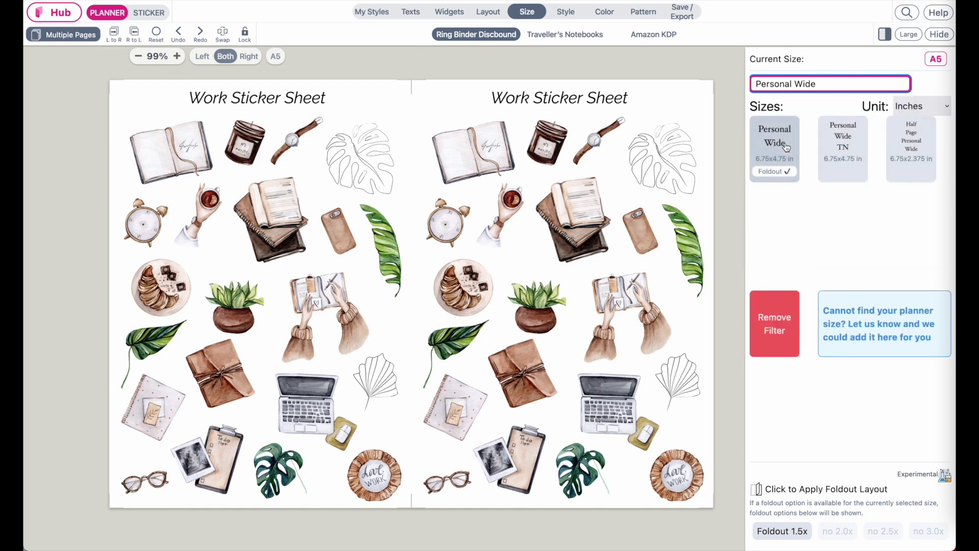
click(786, 147)
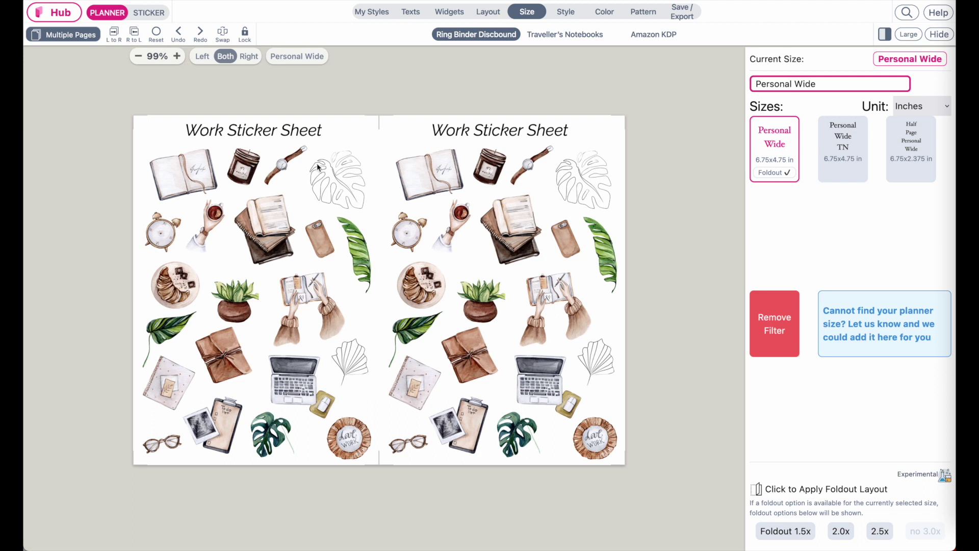
Export the Personal Wide sheet as an A4 PDF without rearranging pages and check its pages at 100% zoom.
click(666, 17)
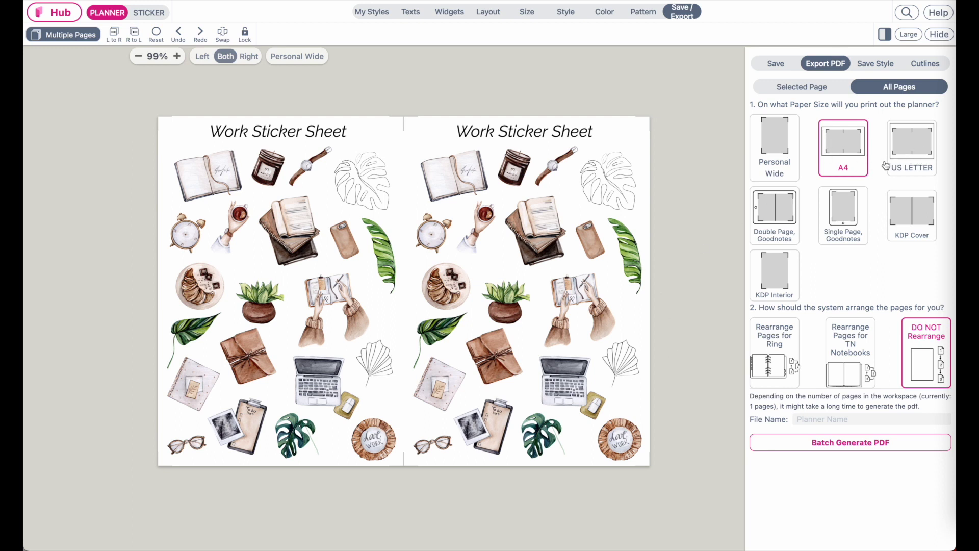
click(862, 443)
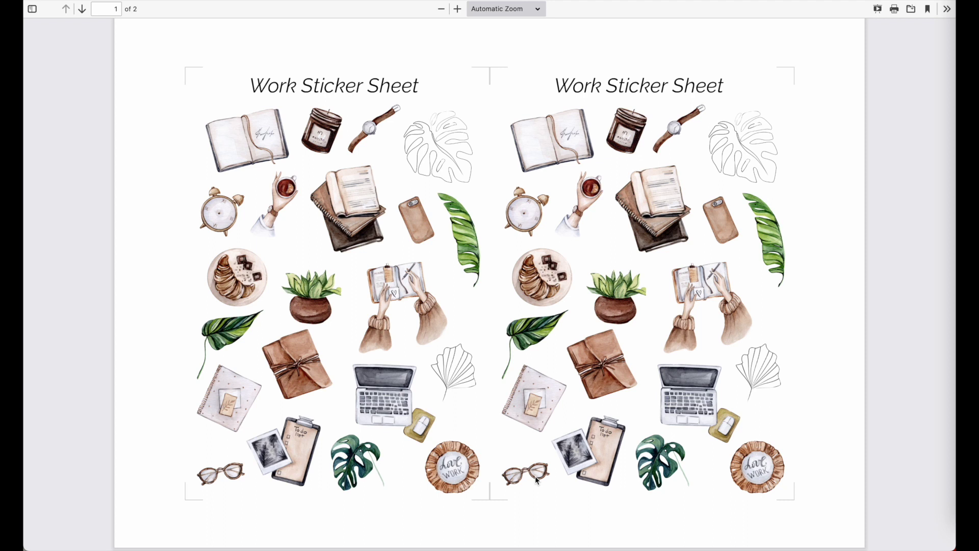
scroll(536, 478, down, 5)
scroll(535, 478, up, 5)
scroll(535, 477, down, 5)
scroll(536, 479, down, 4)
scroll(316, 180, up, 5)
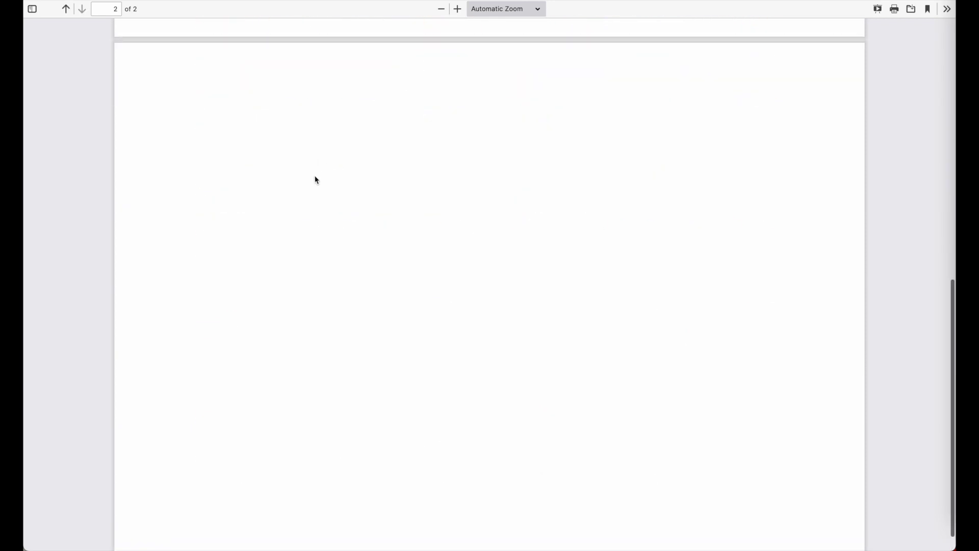
scroll(316, 179, down, 5)
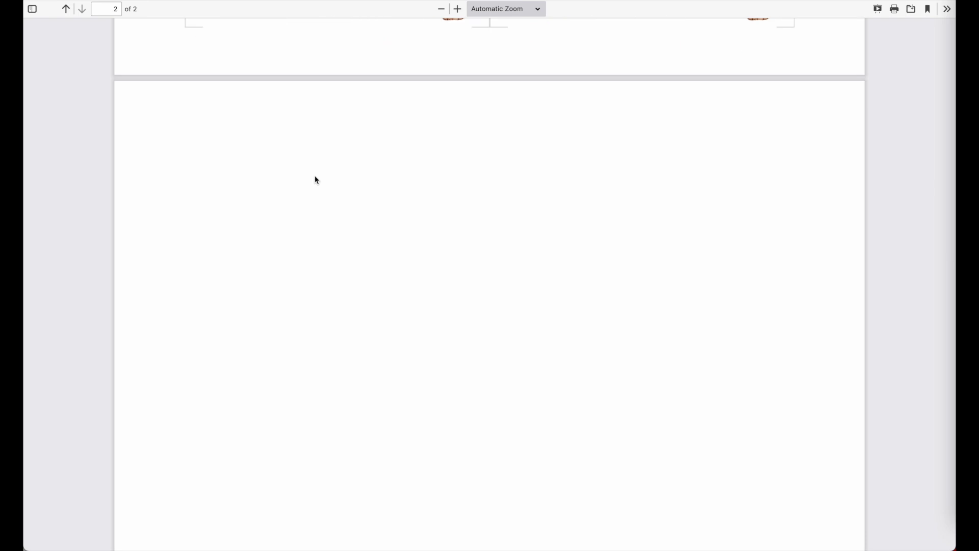
key(ctrl+minus)
scroll(317, 180, up, 4)
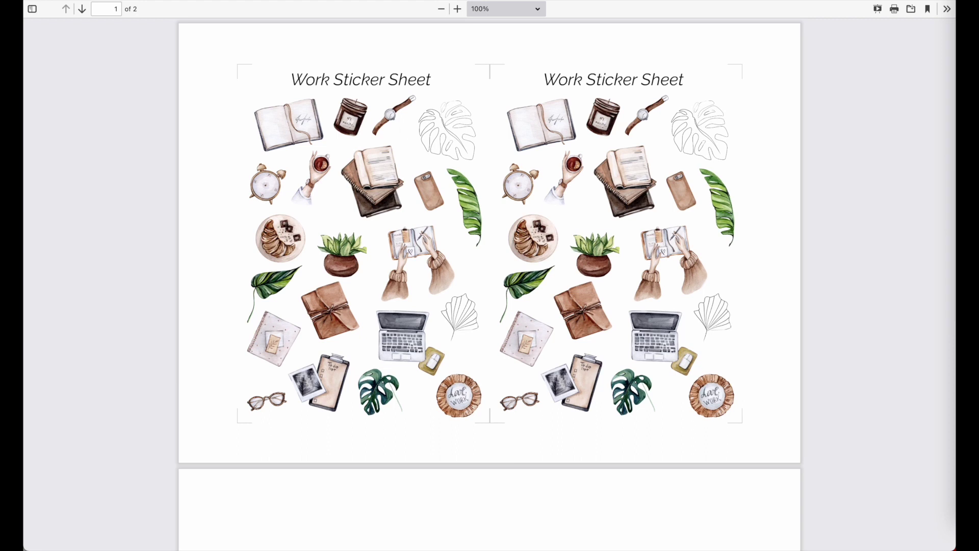
Check the save options for the PDF without saving it and look over its pages again.
click(911, 9)
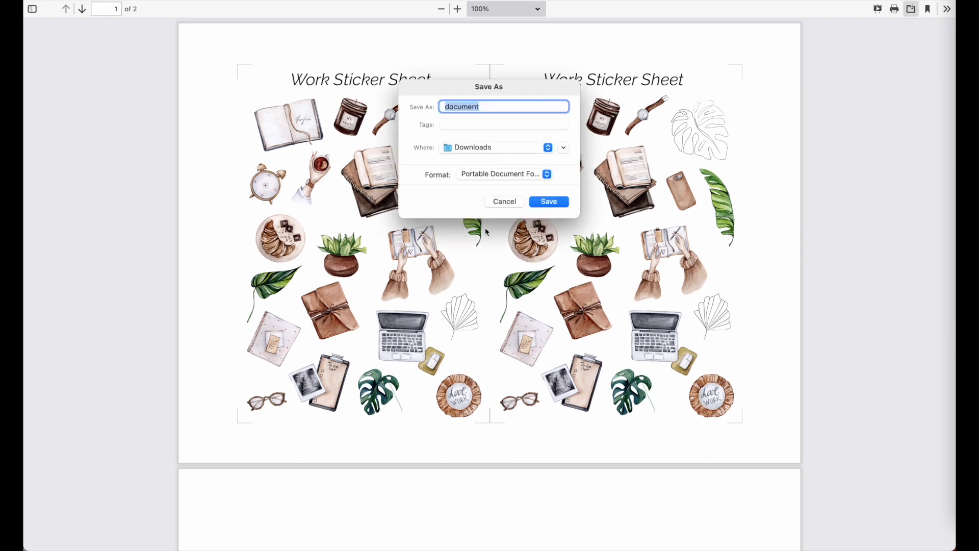
click(502, 204)
scroll(356, 316, down, 5)
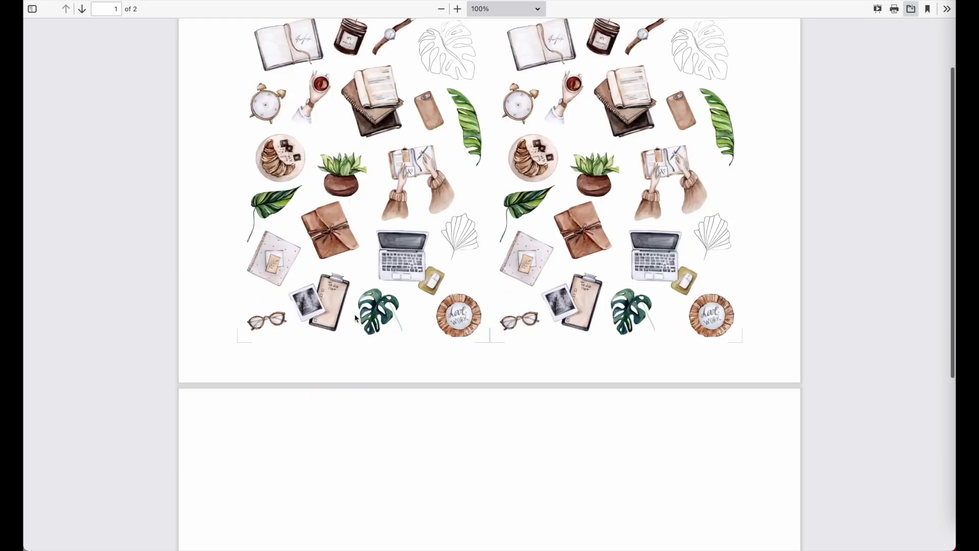
scroll(355, 315, down, 2)
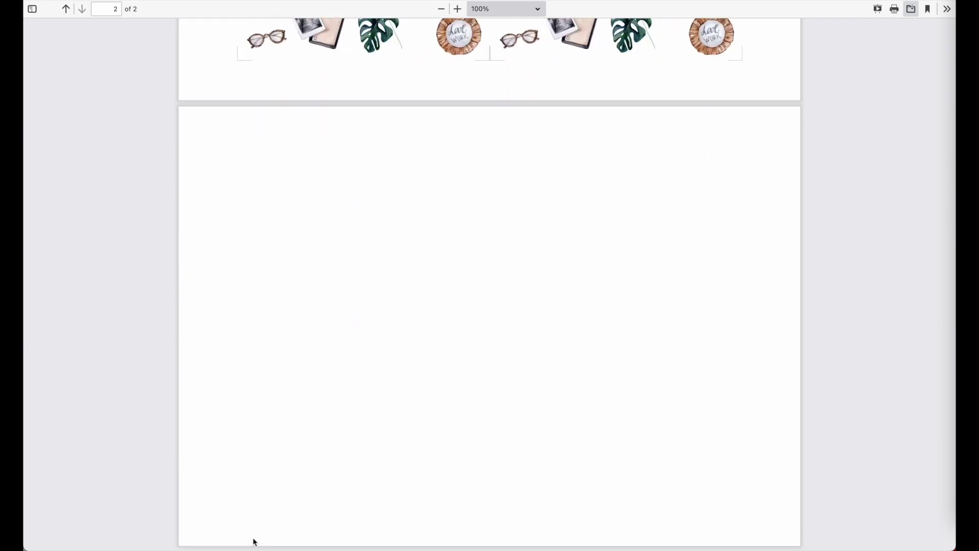
scroll(421, 285, up, 7)
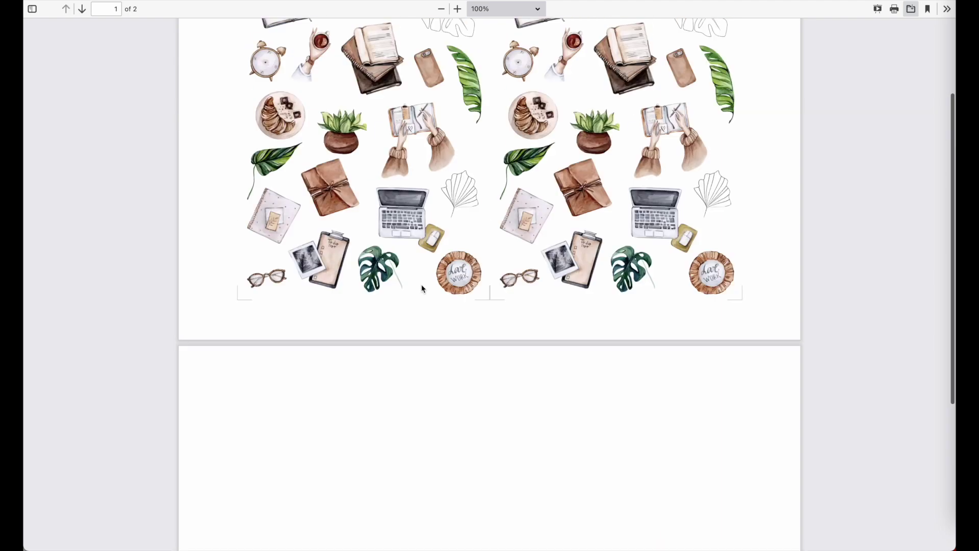